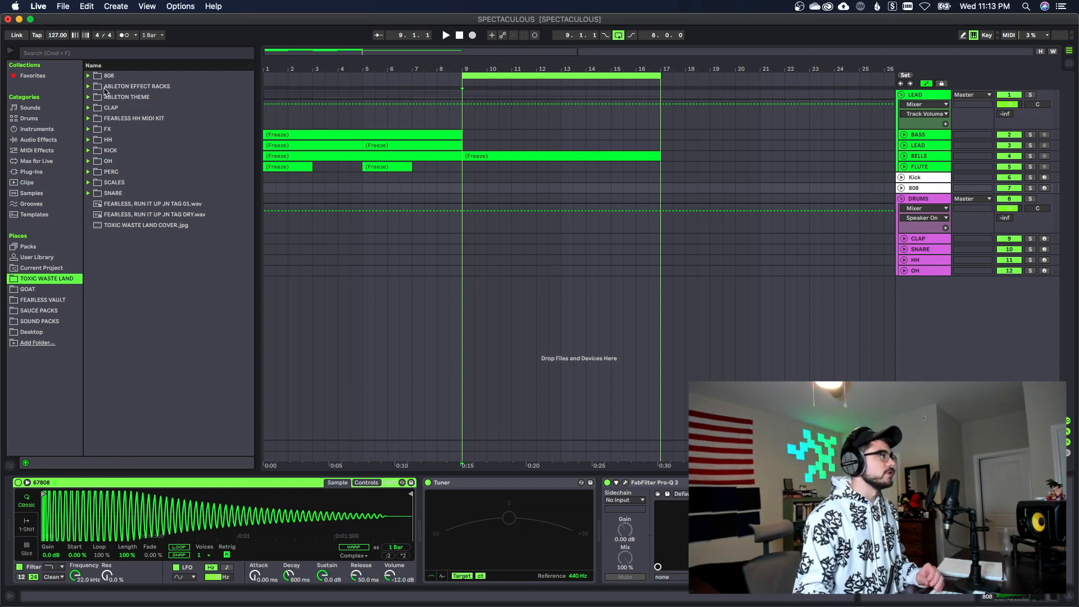
Audition the clap samples in the CLAP folder for the CLAP track, ending on OFF WHITE CLAP.wav.
click(100, 77)
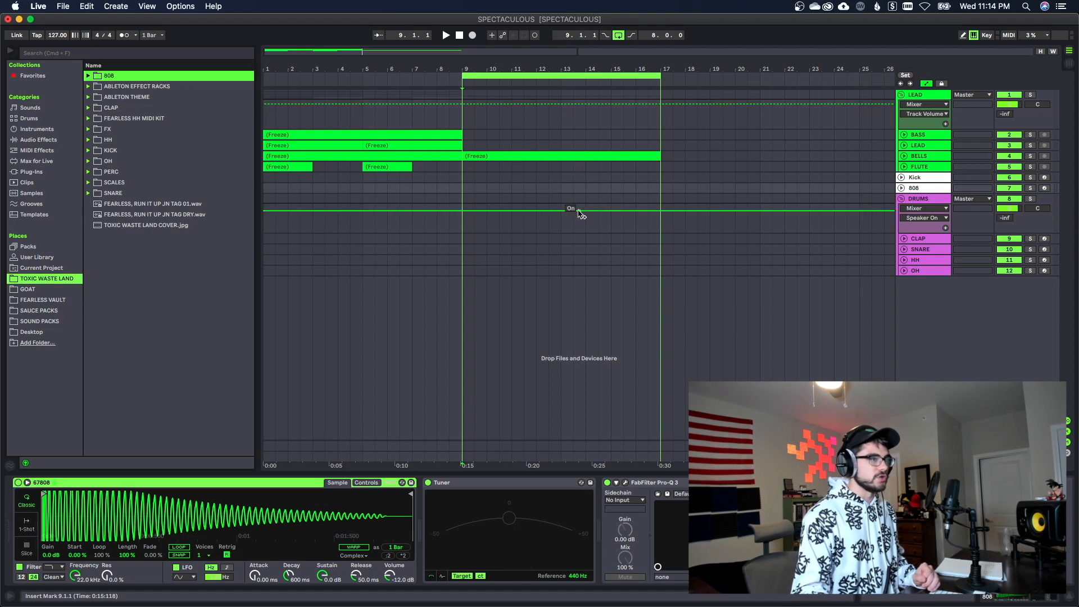
click(485, 240)
click(140, 118)
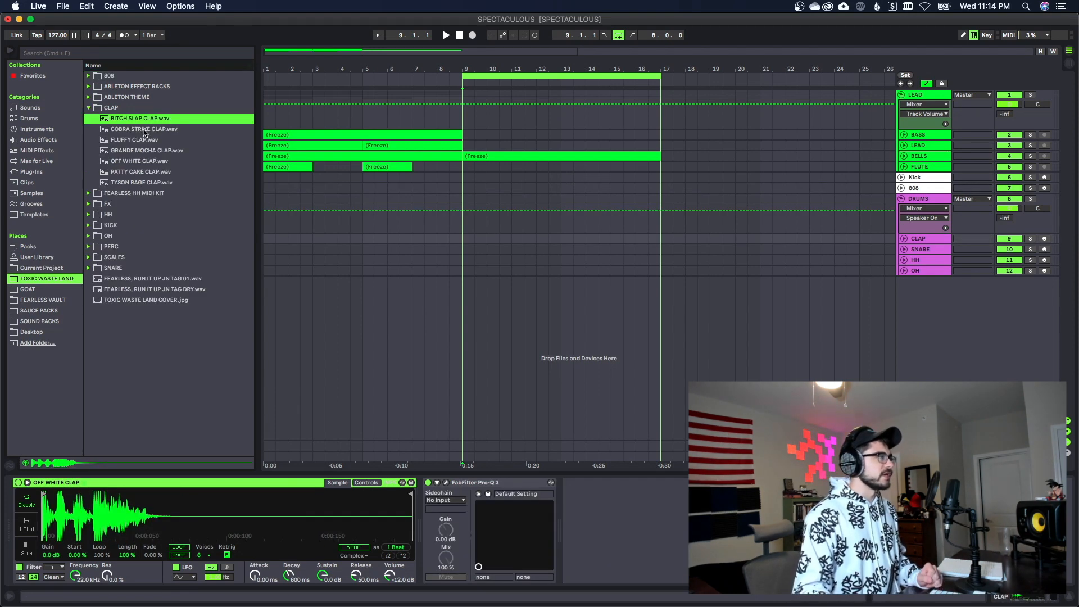
click(139, 129)
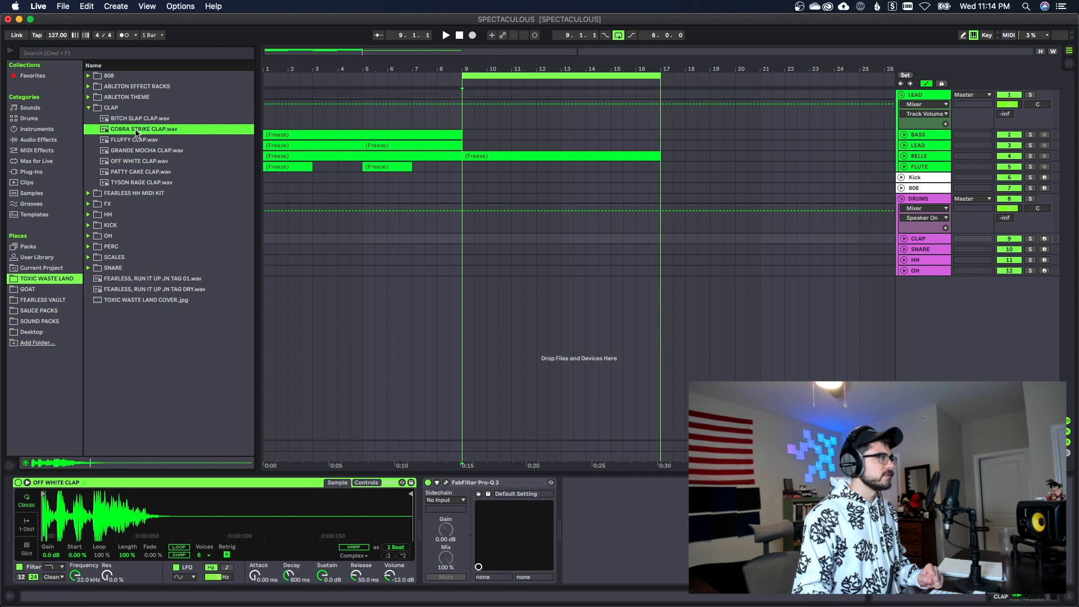
click(137, 140)
click(142, 150)
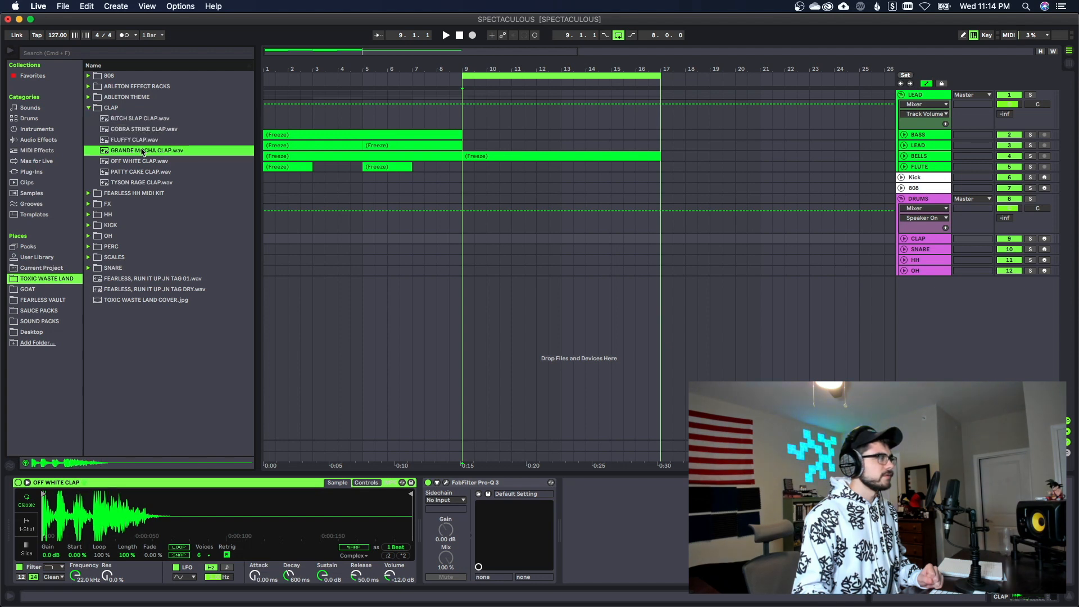
click(142, 162)
click(141, 140)
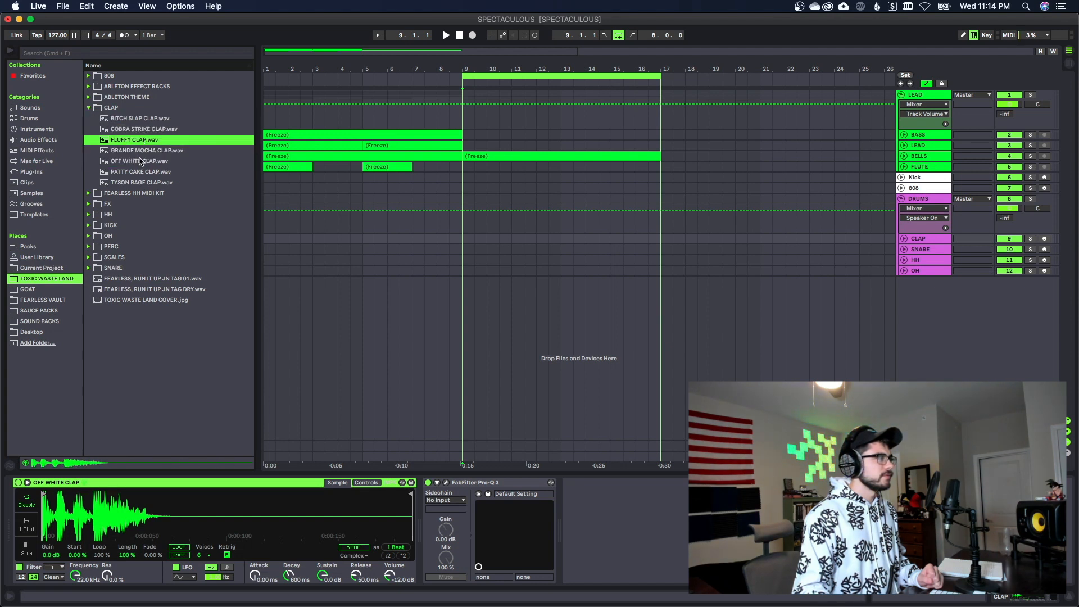
click(143, 161)
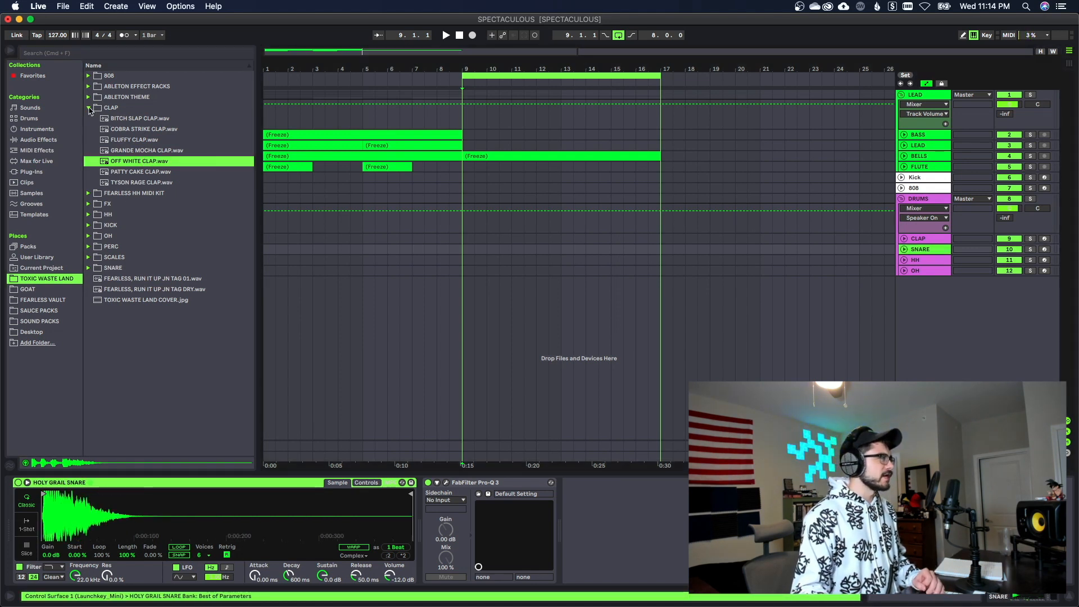
Load SERPENT SNARE.wav from the SNARE folder onto the SNARE track.
click(89, 107)
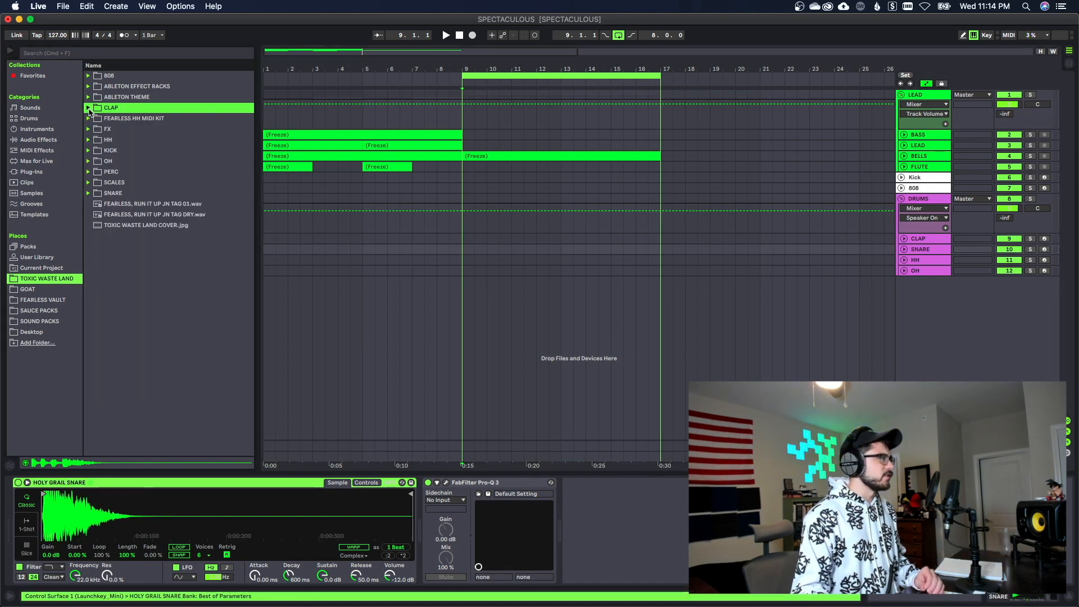
click(88, 192)
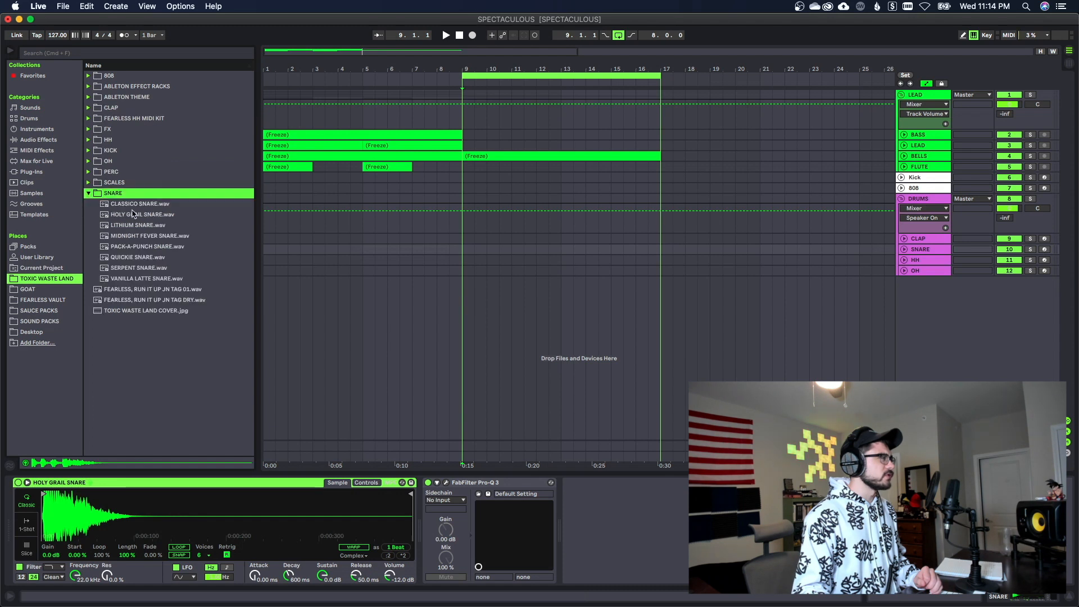
click(140, 258)
click(140, 268)
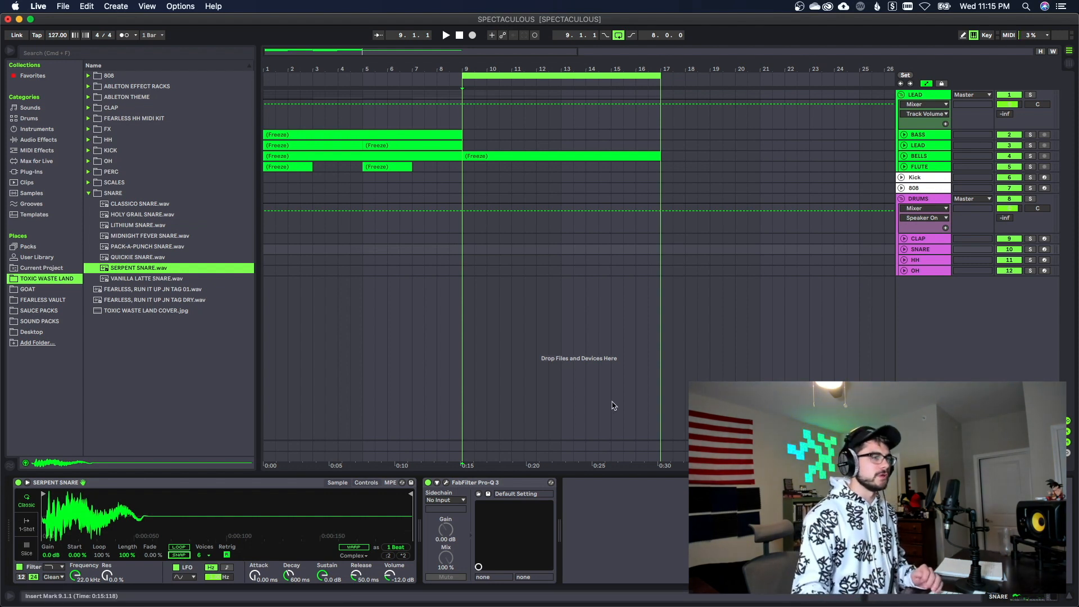
Load HIGH AF HH.wav from the HH folder onto the HH track and set its sampler to 3 voices.
click(914, 261)
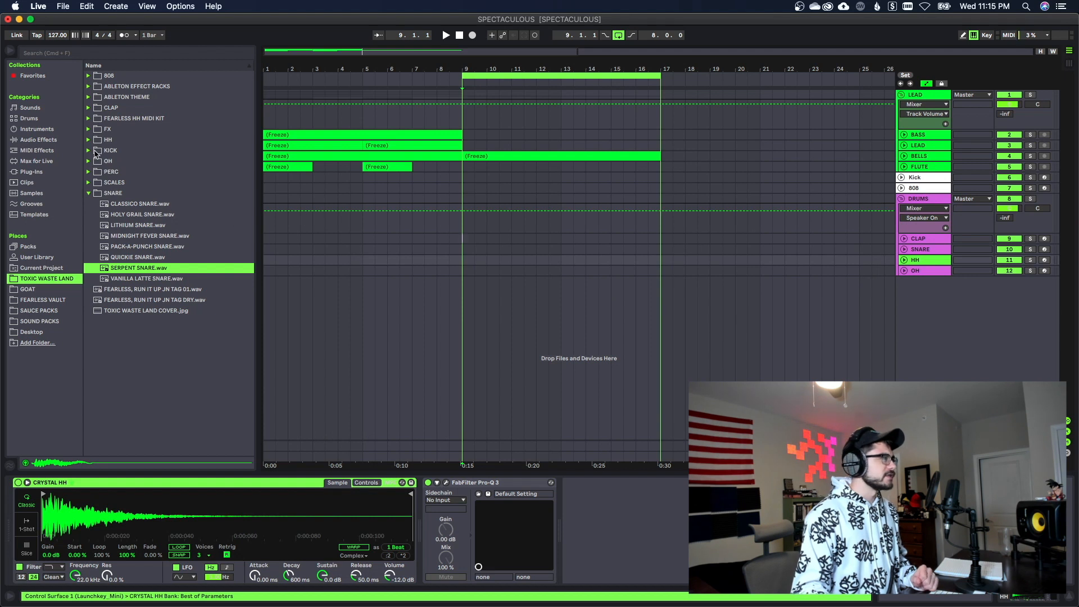
click(89, 140)
click(137, 172)
click(138, 192)
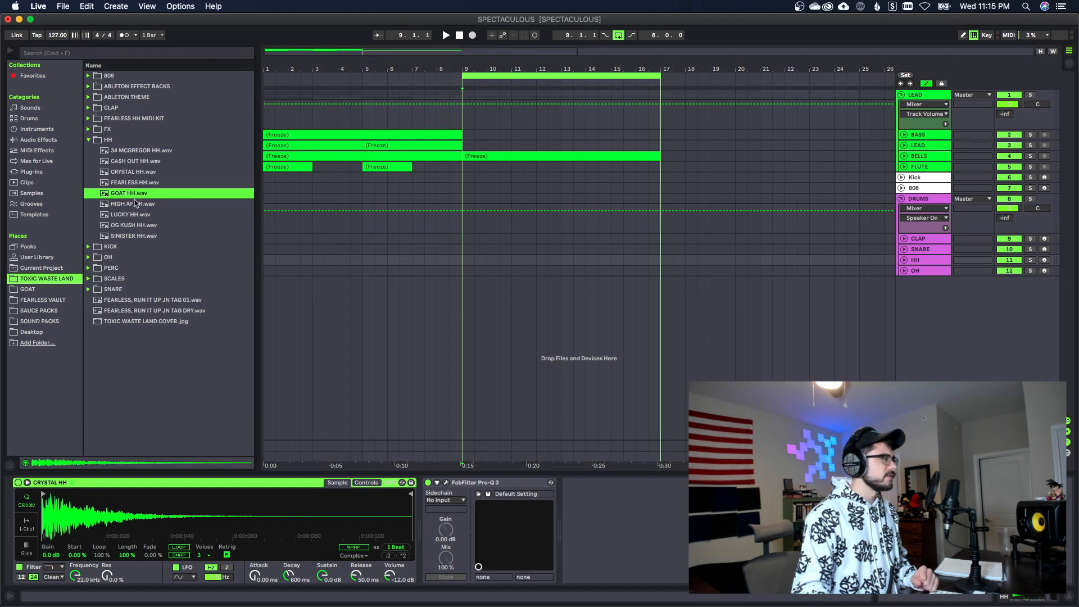
click(133, 204)
click(133, 214)
click(133, 204)
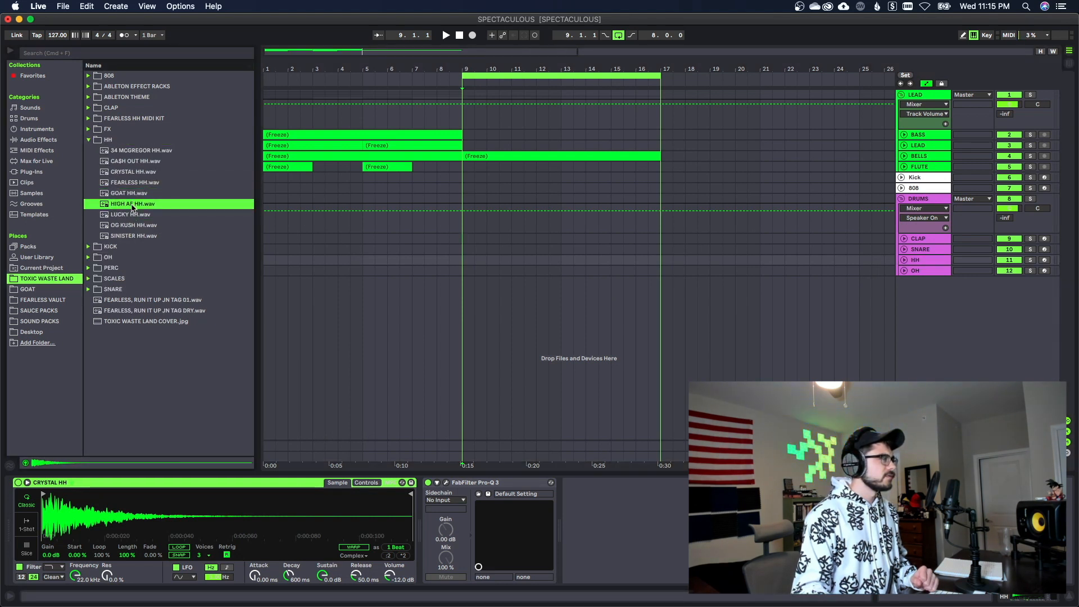
double_click(133, 205)
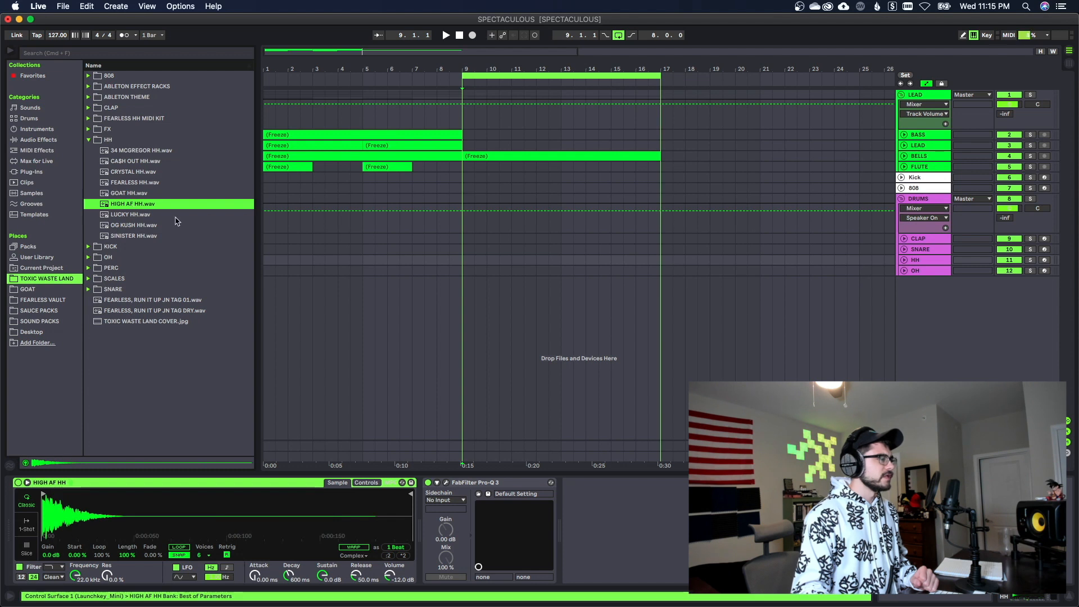
click(206, 555)
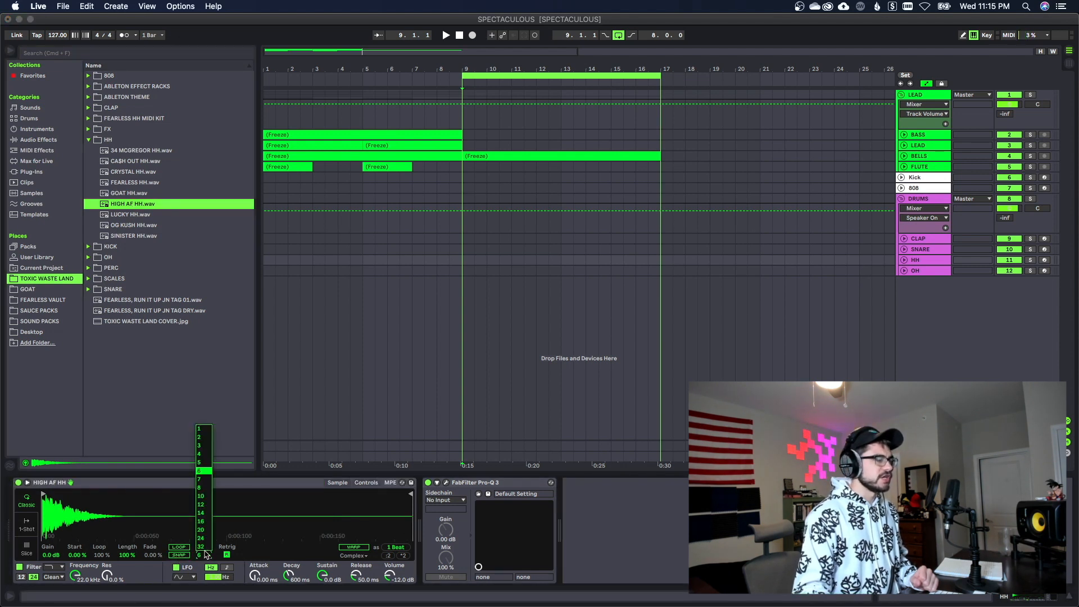
click(201, 445)
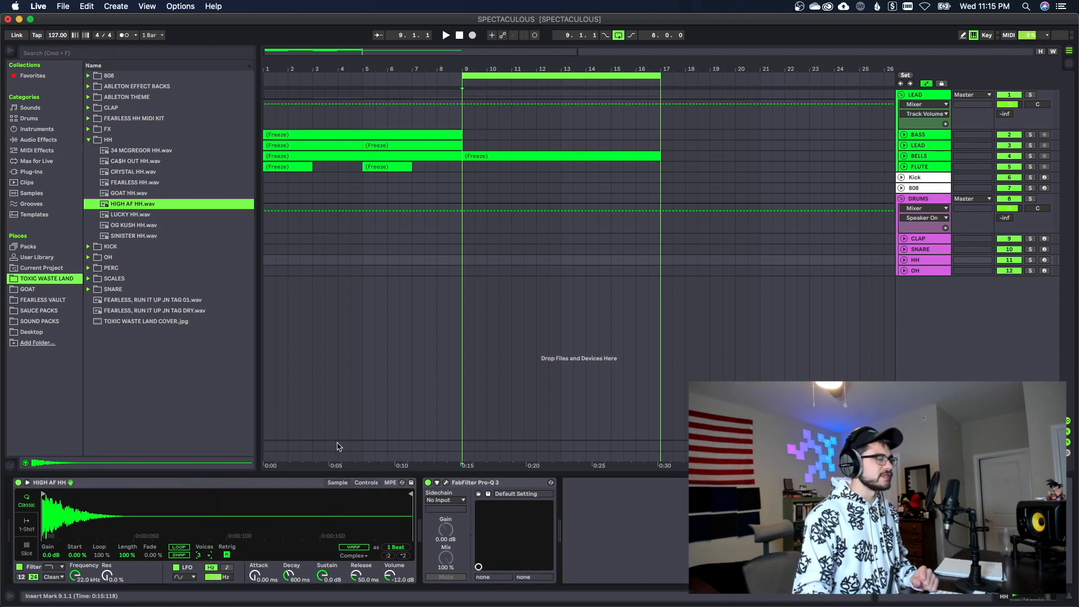
Audition BIG TYME OH.wav from the OH folder for the OH track.
click(930, 271)
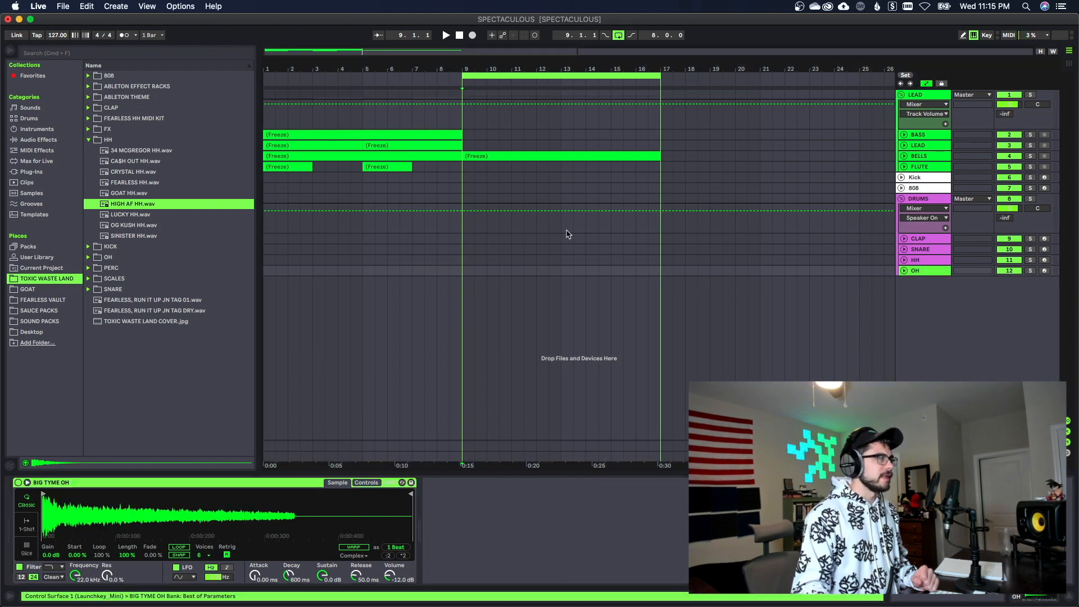
click(88, 139)
click(88, 160)
click(133, 172)
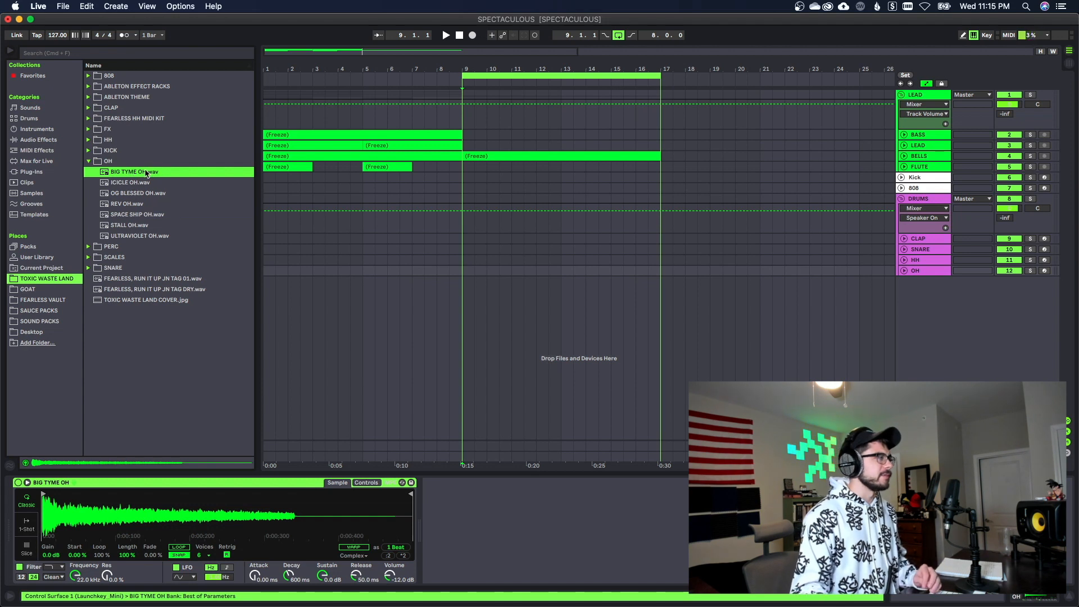
click(88, 161)
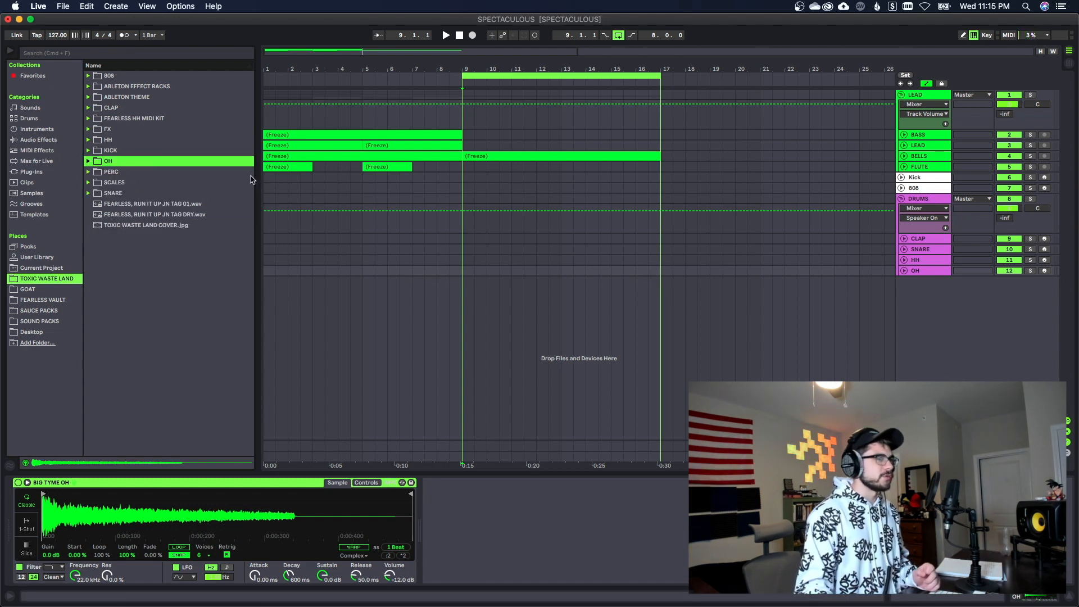
Load 67808.wav from the 808 folder onto the 808 track.
click(946, 189)
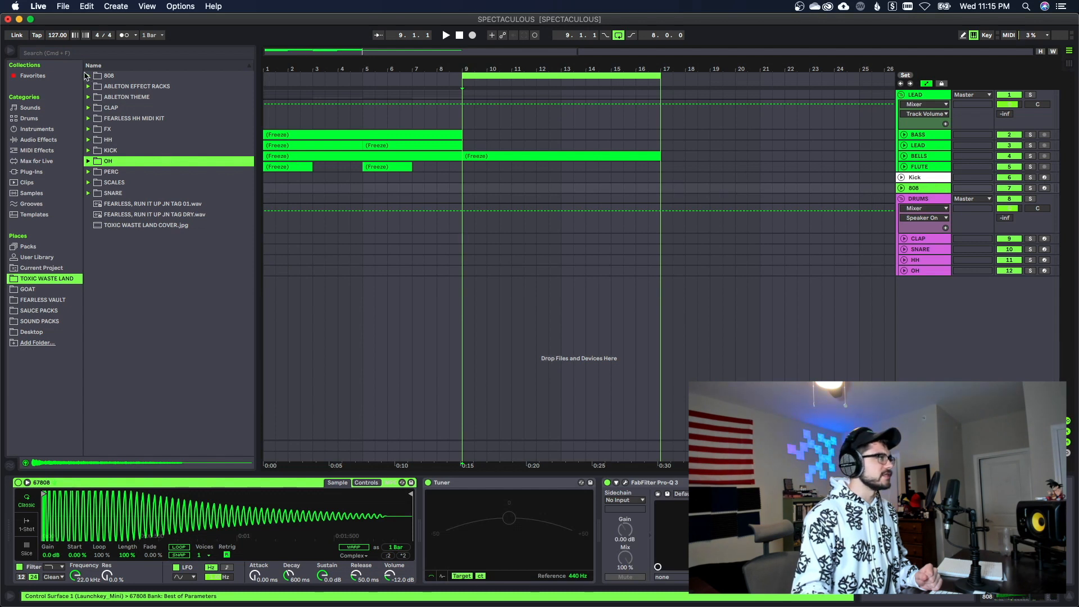
click(88, 76)
click(127, 87)
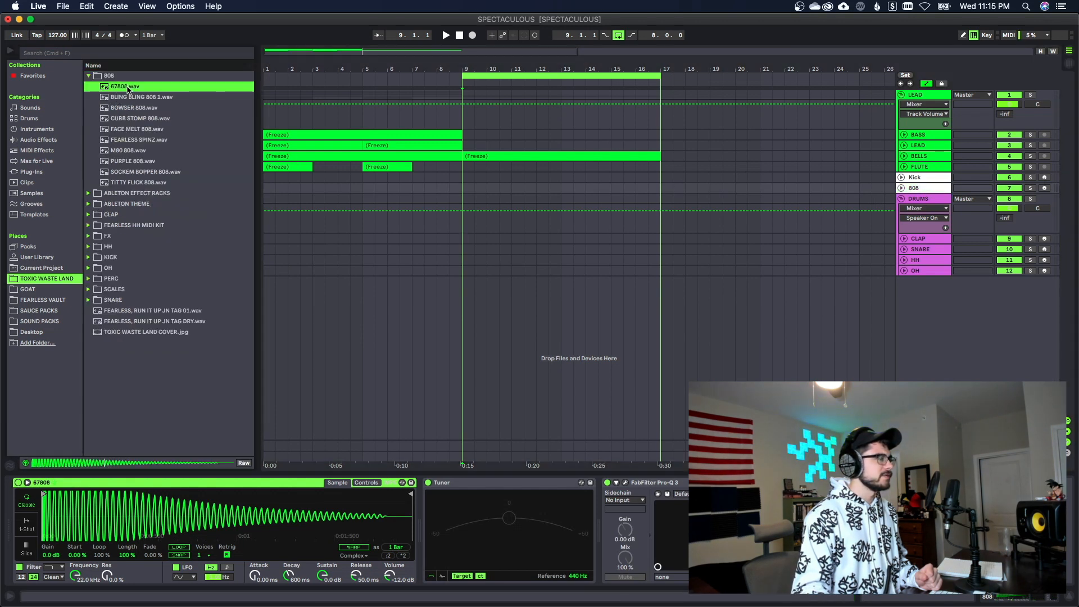
double_click(126, 86)
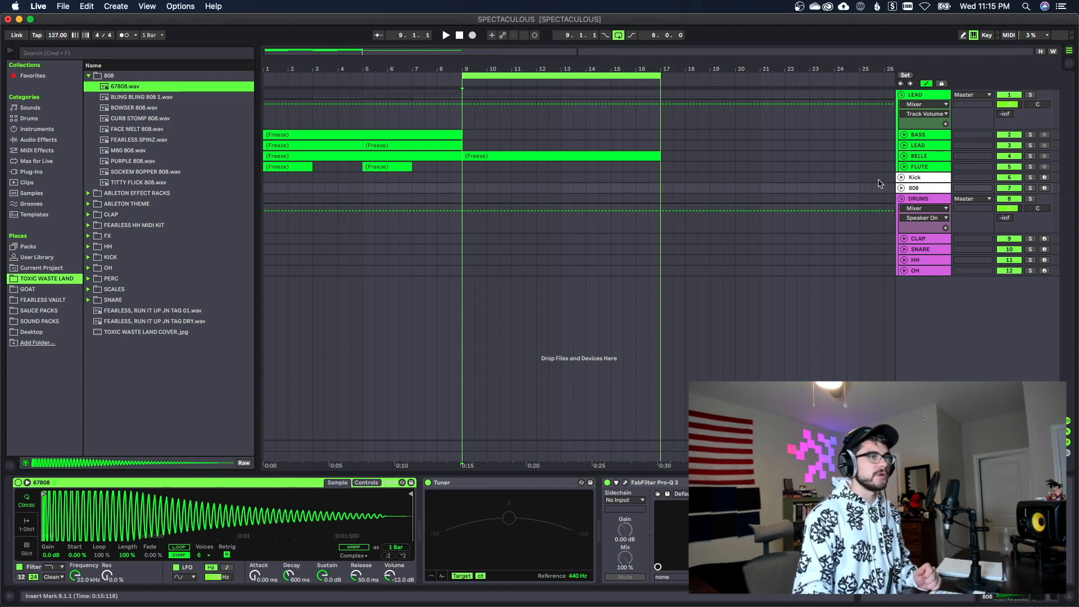
Load KO KICK.wav from the KICK folder onto the Kick track.
click(916, 179)
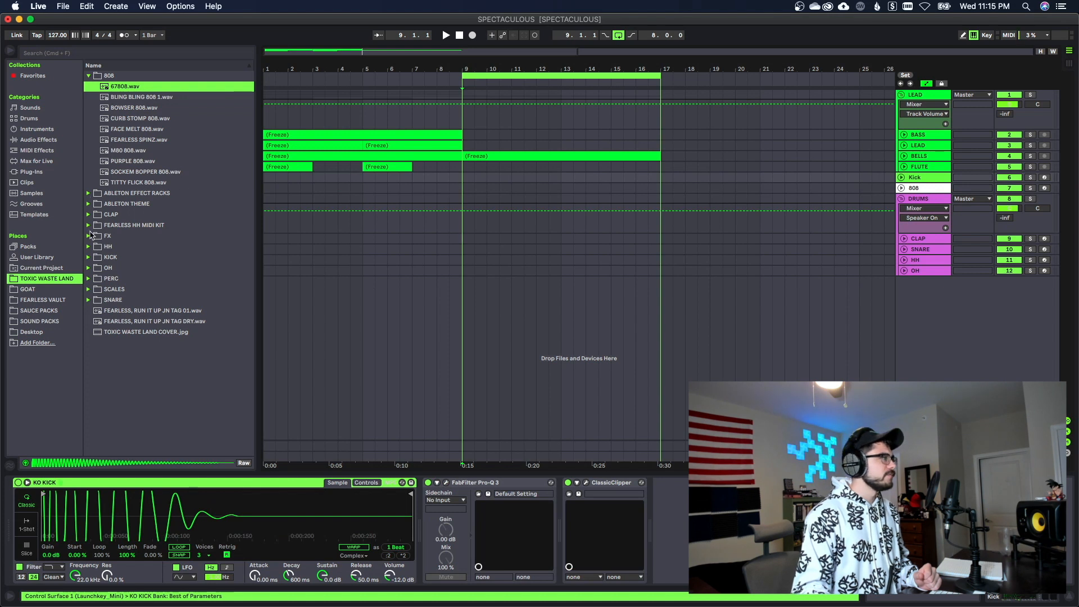
click(88, 257)
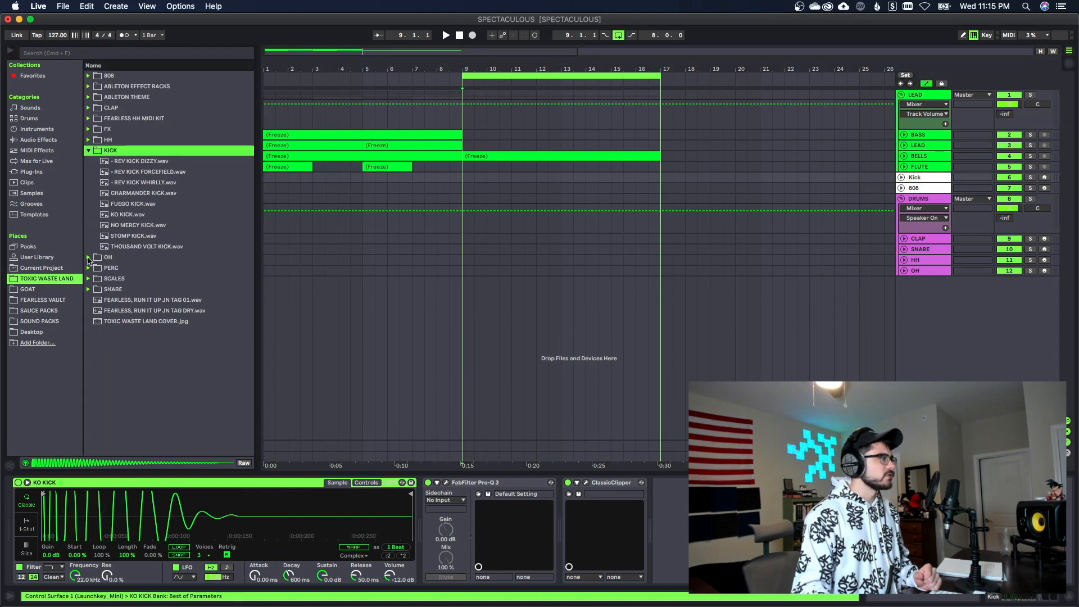
click(134, 213)
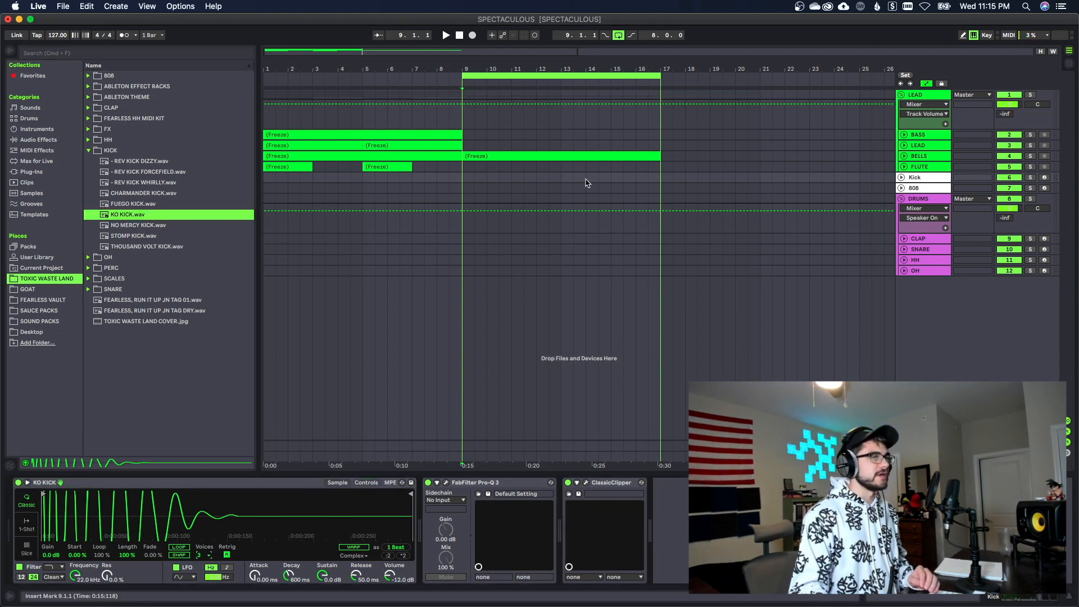
Add a clap clip on the CLAP track from bar 9 to bar 17 and play it back with the bells.
drag(472, 239, 534, 242)
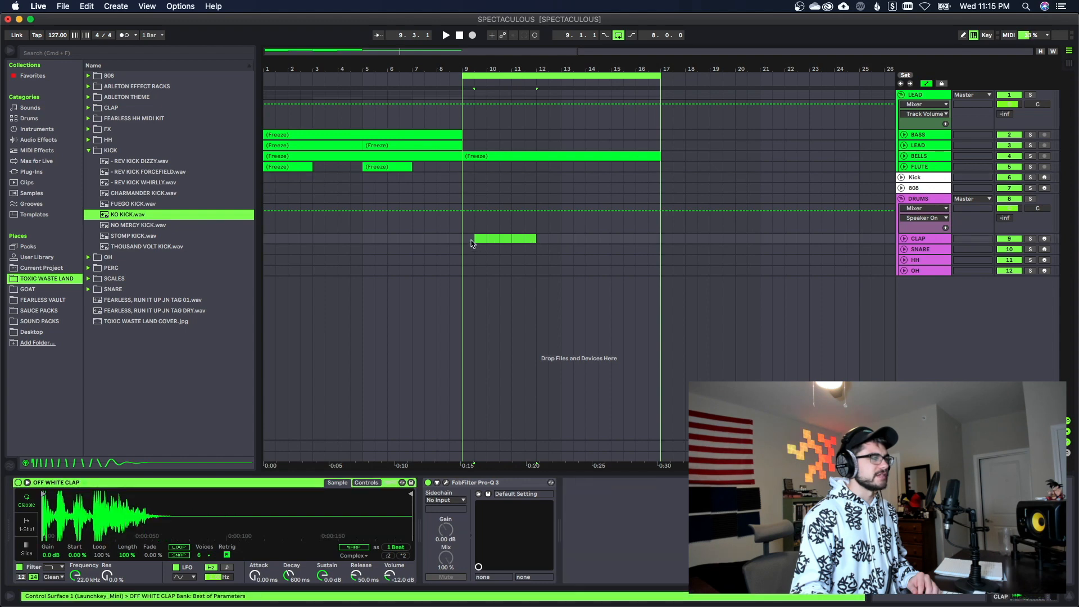
click(469, 241)
key(space)
key(Tab)
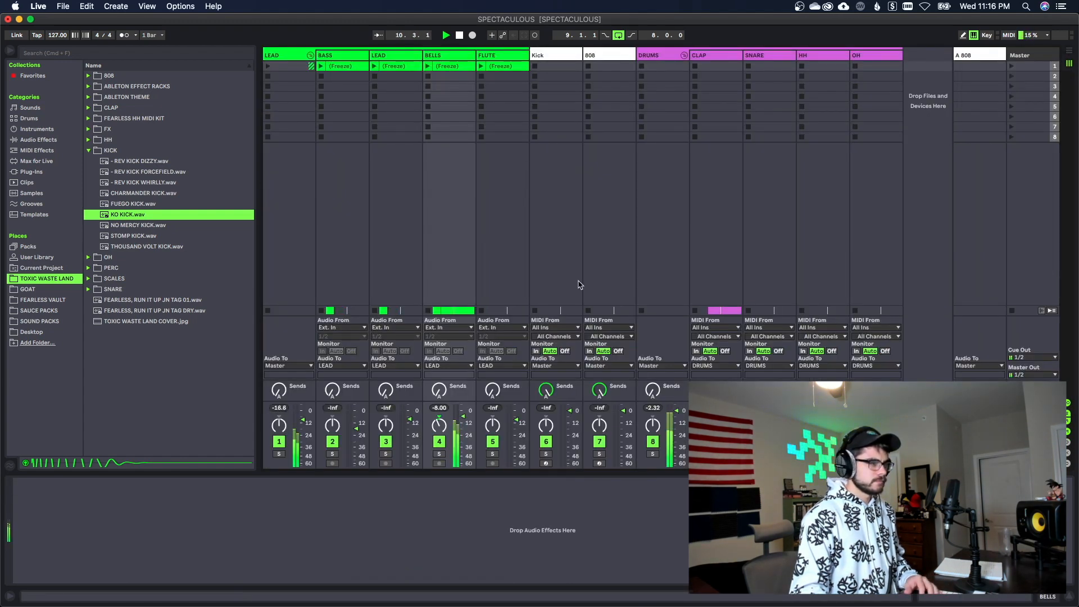
key(Tab)
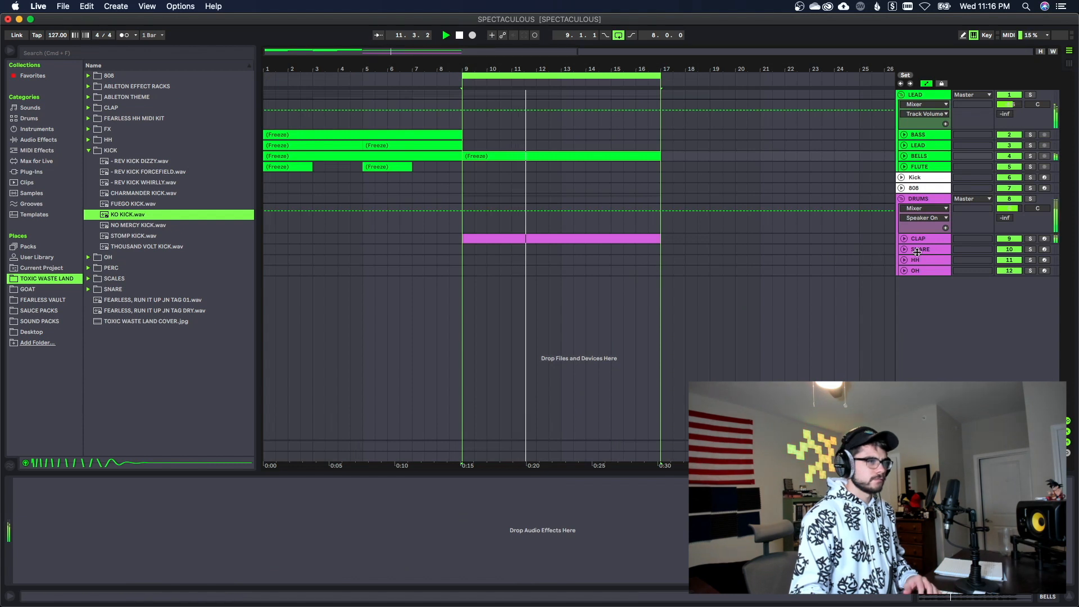
key(space)
Insert an empty MIDI clip on the SNARE track from bar 9 to bar 17.
drag(463, 250, 657, 255)
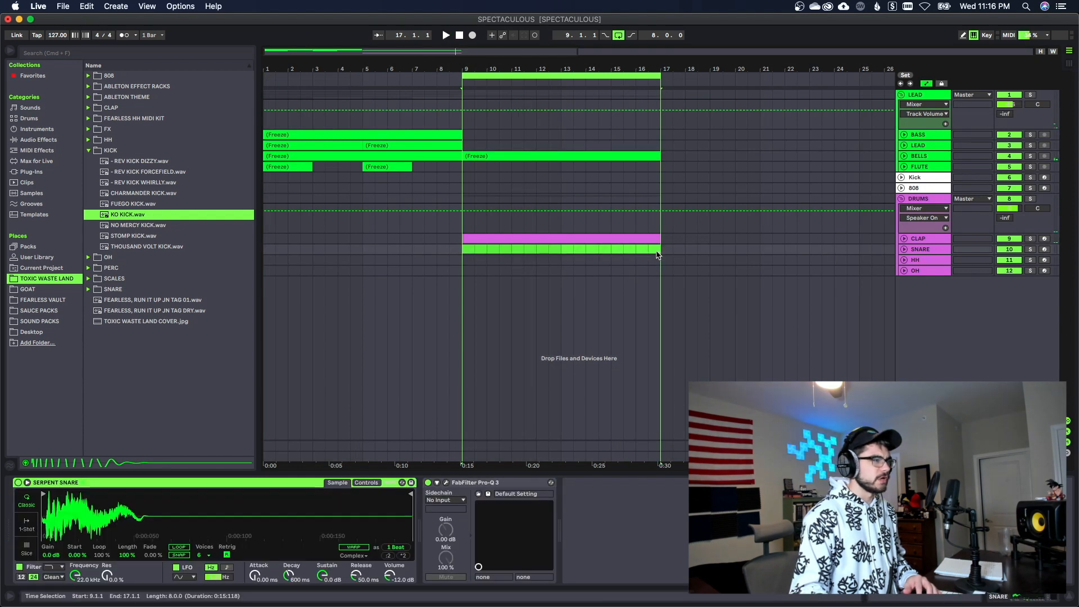
key(super+shift+m)
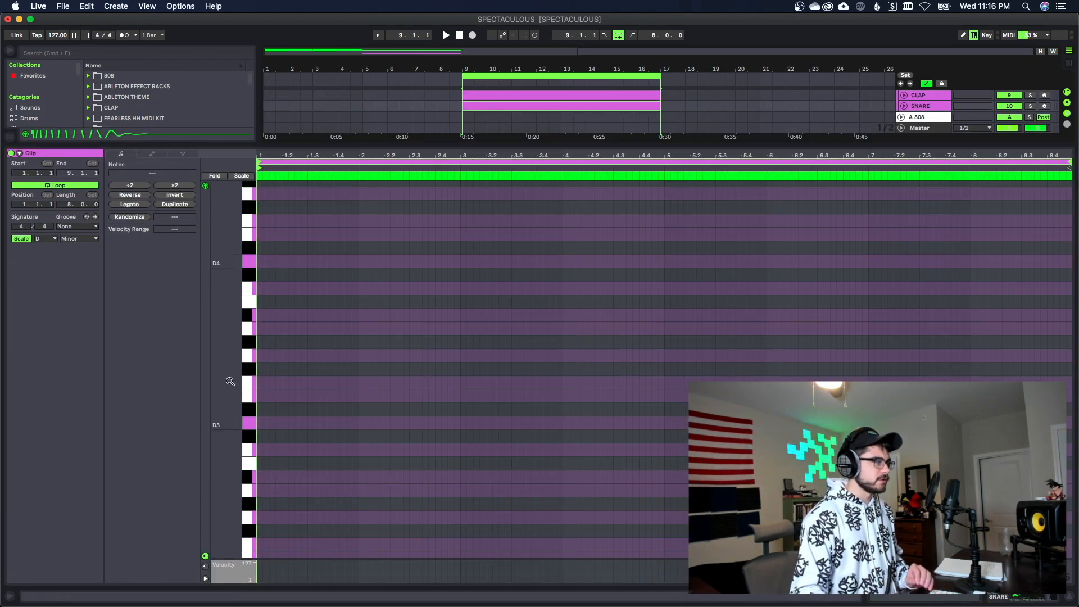
Add snare notes on C3 in the clip's first four bars and duplicate them into bars 5 to 8.
scroll(305, 421, down, 1)
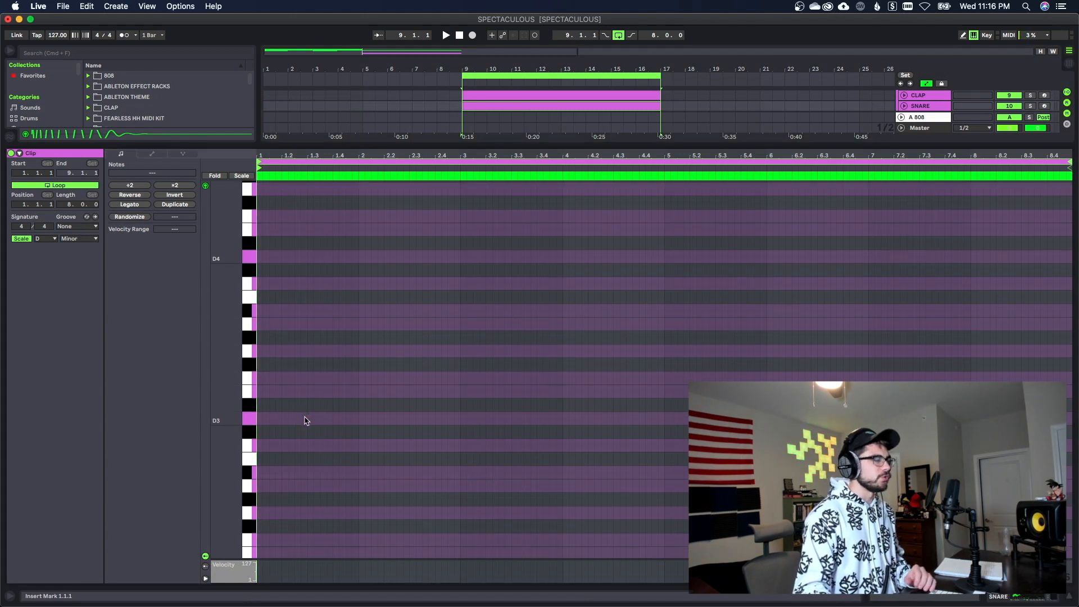
scroll(326, 434, down, 2)
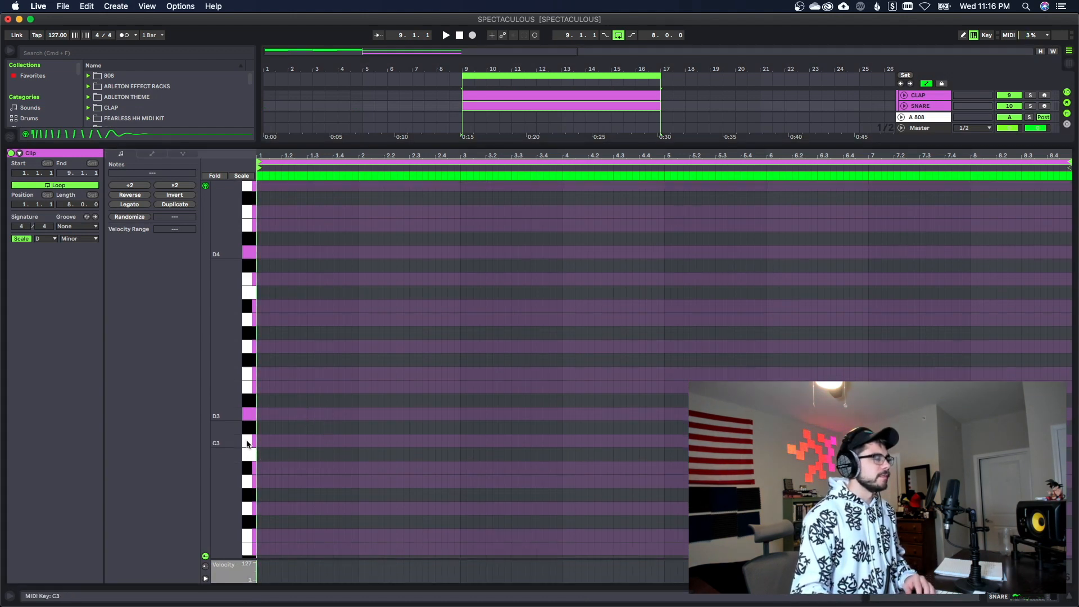
key(space)
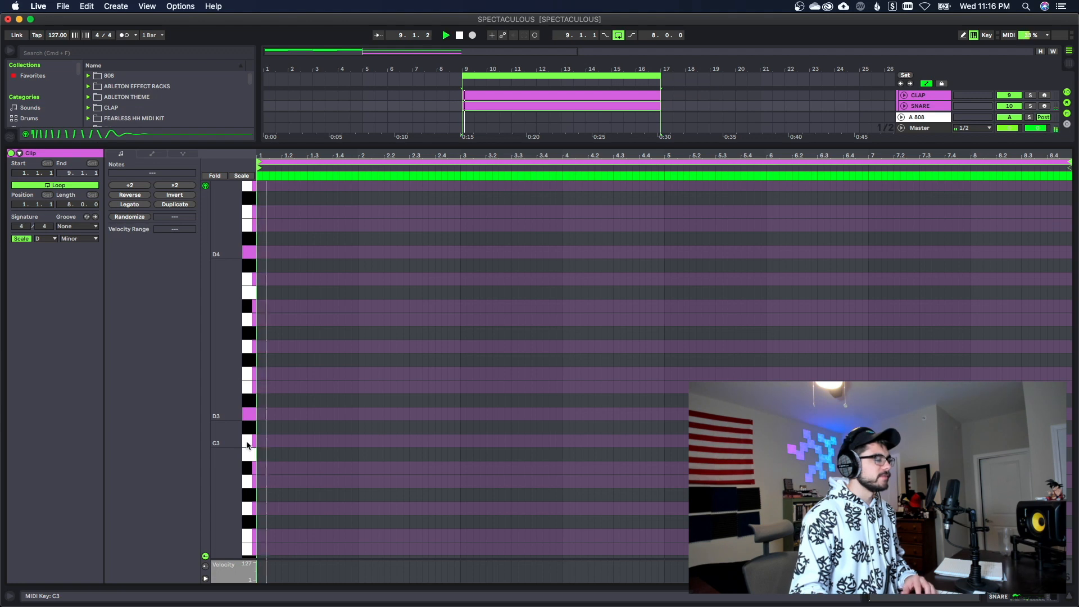
drag(664, 459, 256, 355)
key(cmd+d)
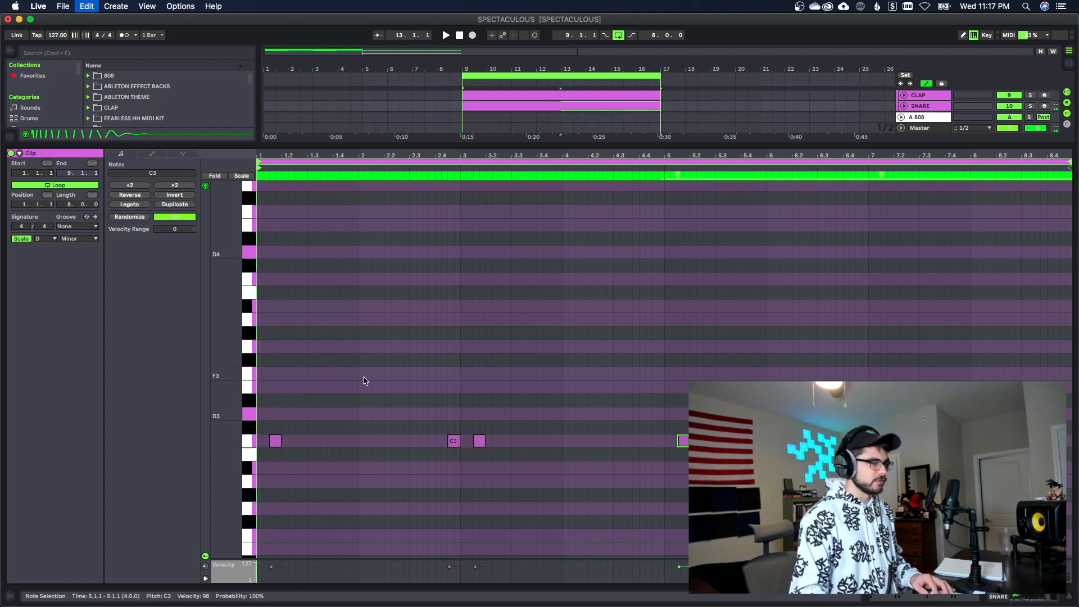
click(848, 529)
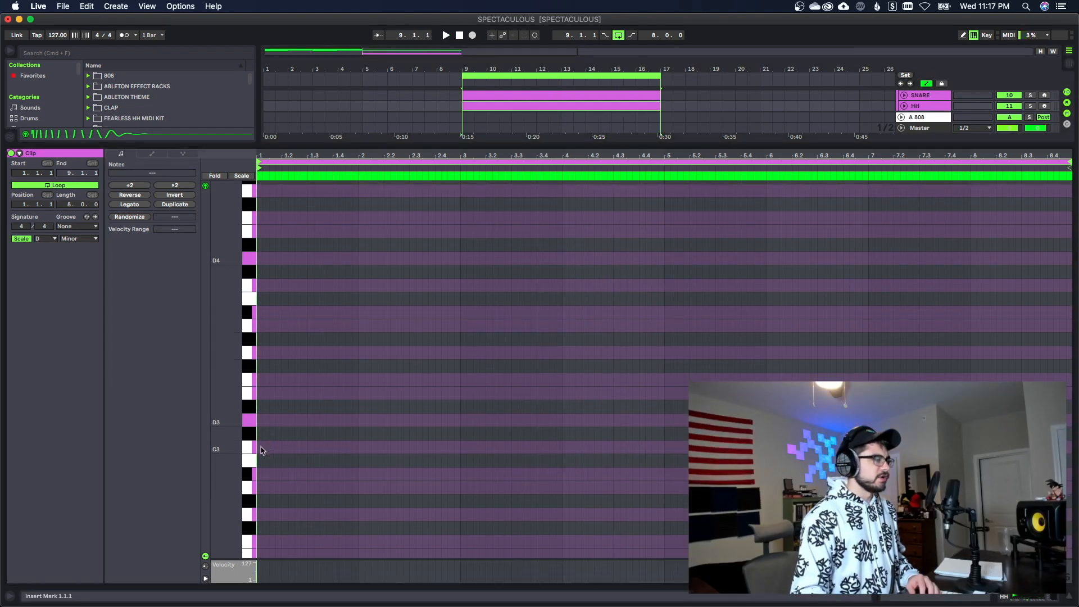
Add hi-hat notes on C3 from the start of the HH clip and audition the G2 roll in its last bar.
double_click(260, 448)
click(275, 451)
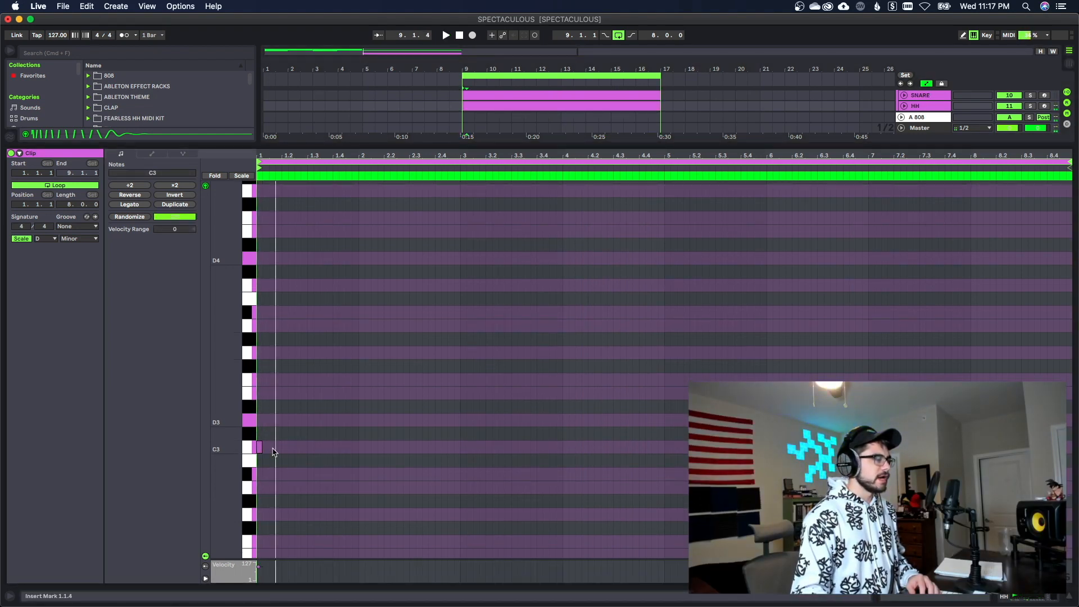
double_click(272, 447)
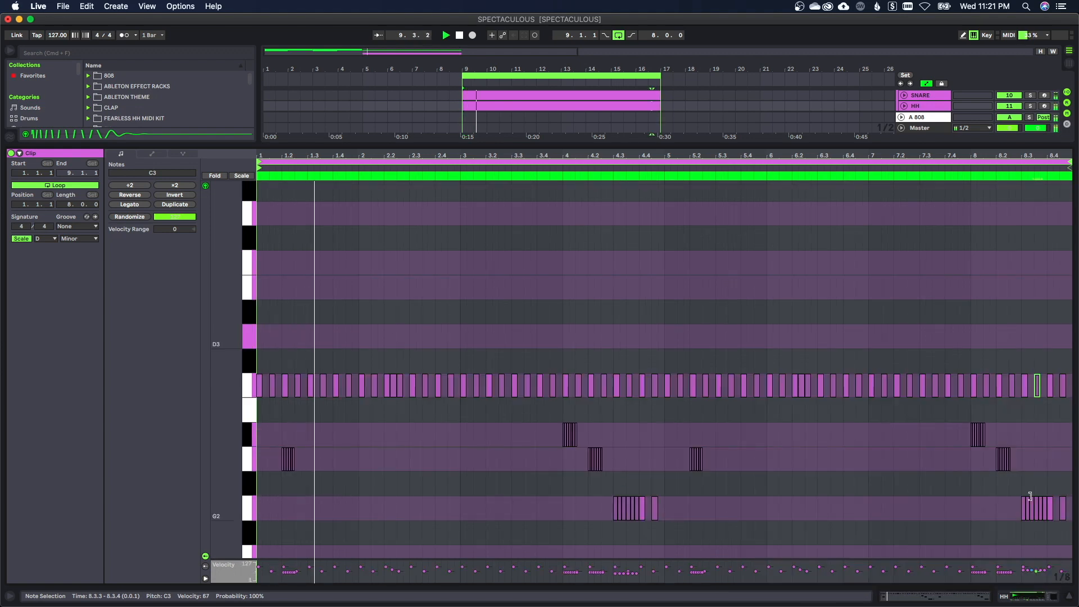
drag(1019, 498, 1044, 533)
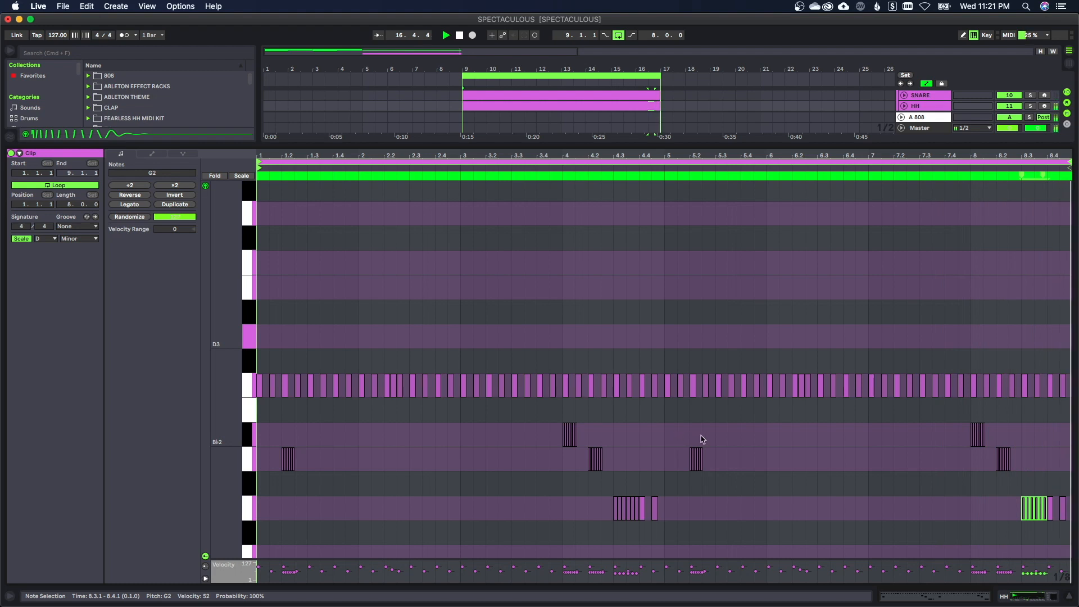
click(684, 470)
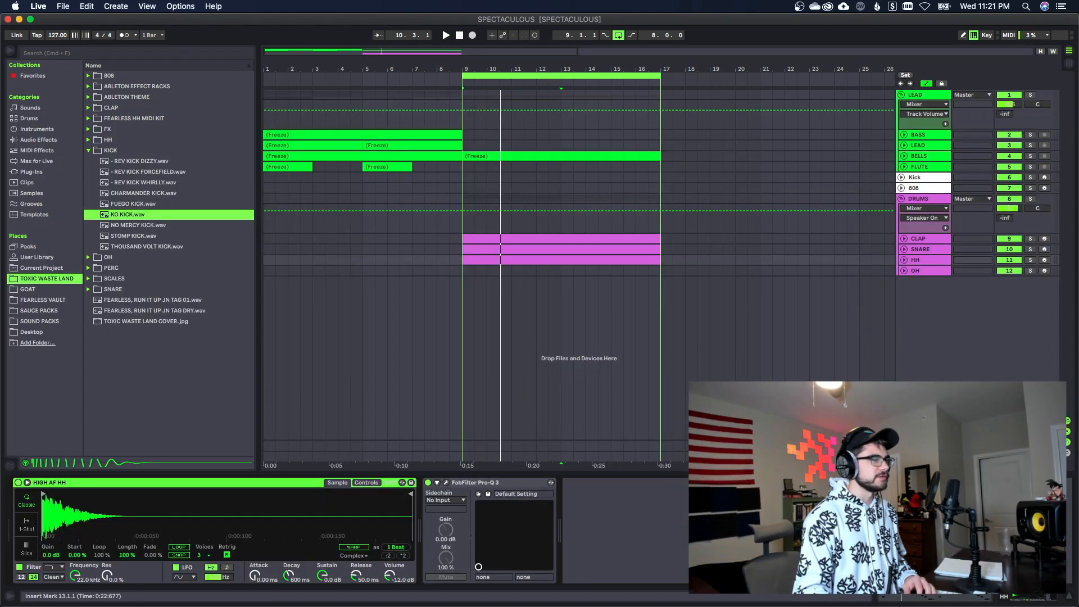
Create an open hat clip on the OH track from bar 9 to bar 17, with C3 notes starting bars 1, 3, 5 and 7, and play it.
drag(463, 272, 646, 272)
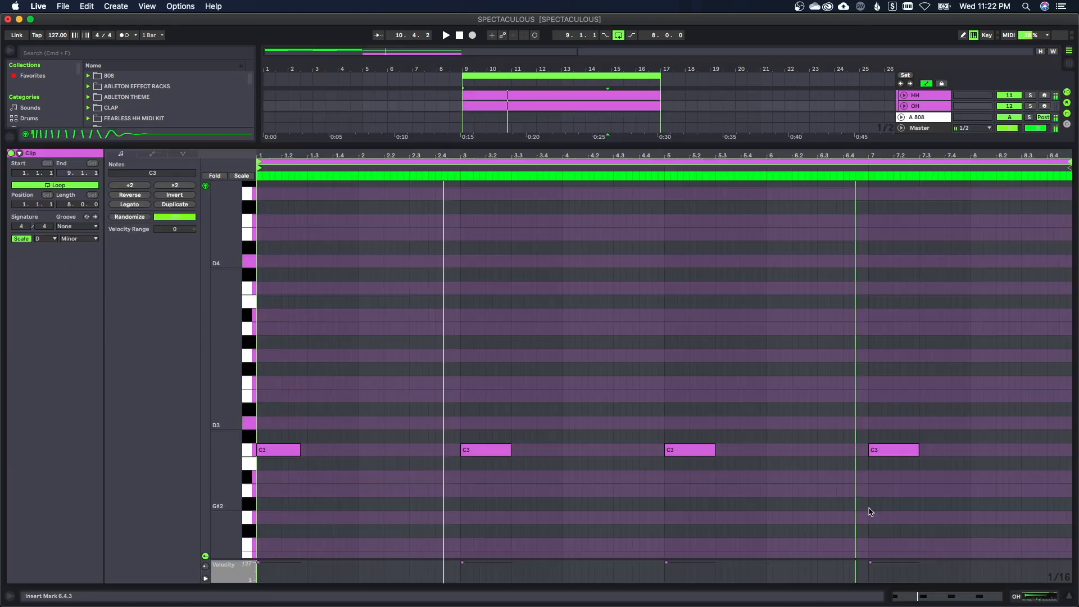
key(space)
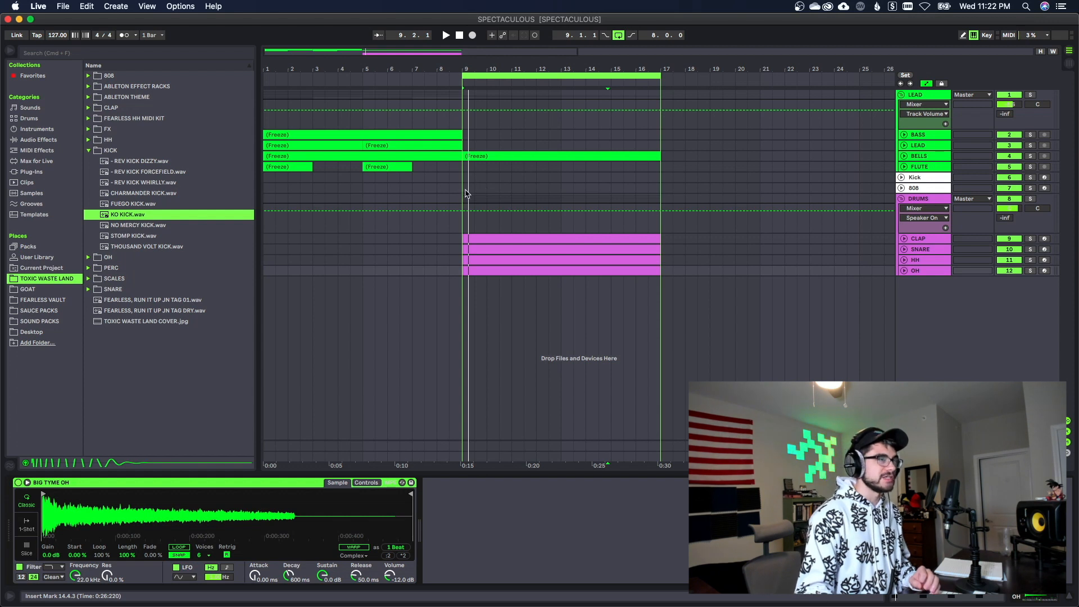
Set up the 808 clip from bar 9 to bar 17 and shorten its first A2 note to end at about 2.2.
drag(464, 191, 660, 191)
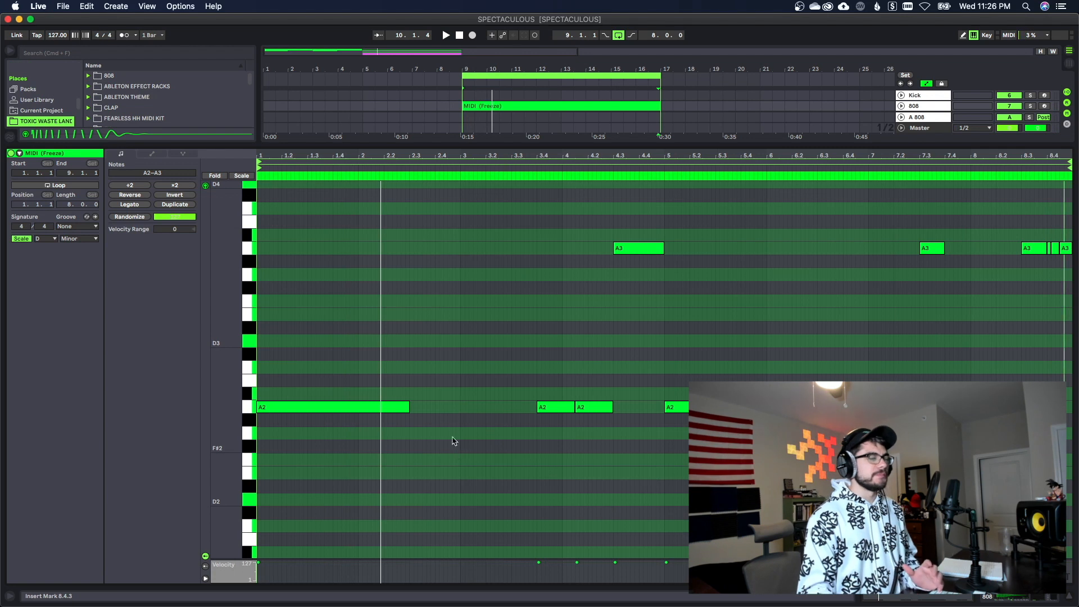
drag(429, 342, 524, 465)
drag(640, 348, 648, 423)
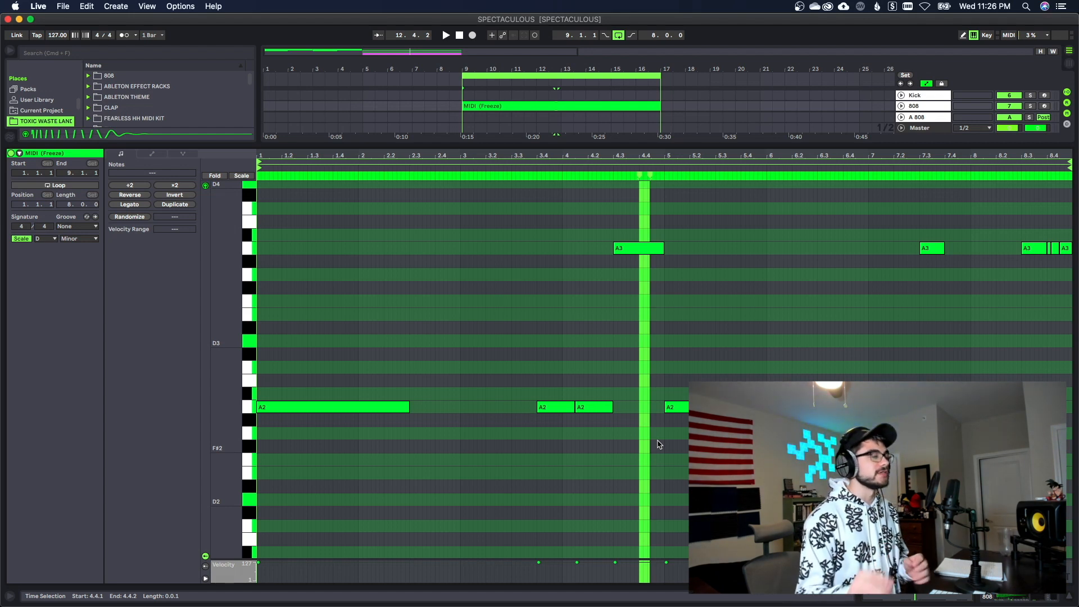
mouse_move(428, 366)
mouse_down()
mouse_move(494, 444)
mouse_move(532, 468)
mouse_up()
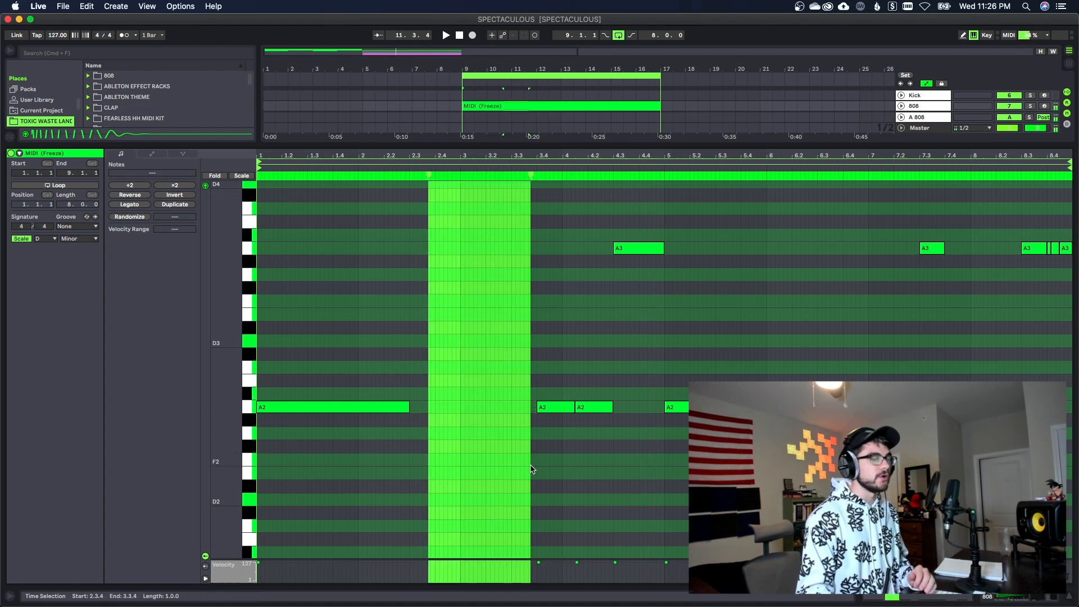
click(457, 435)
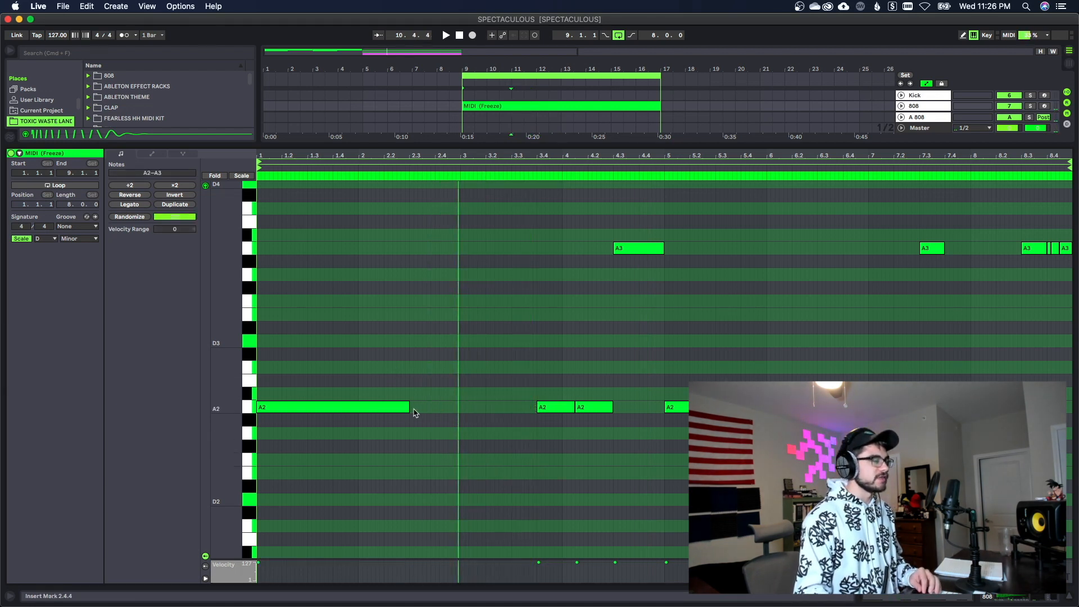
drag(408, 413, 385, 417)
Try filling the gap before the bar 3 notes by duplicating the first A2 note, shortening the copy and repeating it twice.
key(super+d)
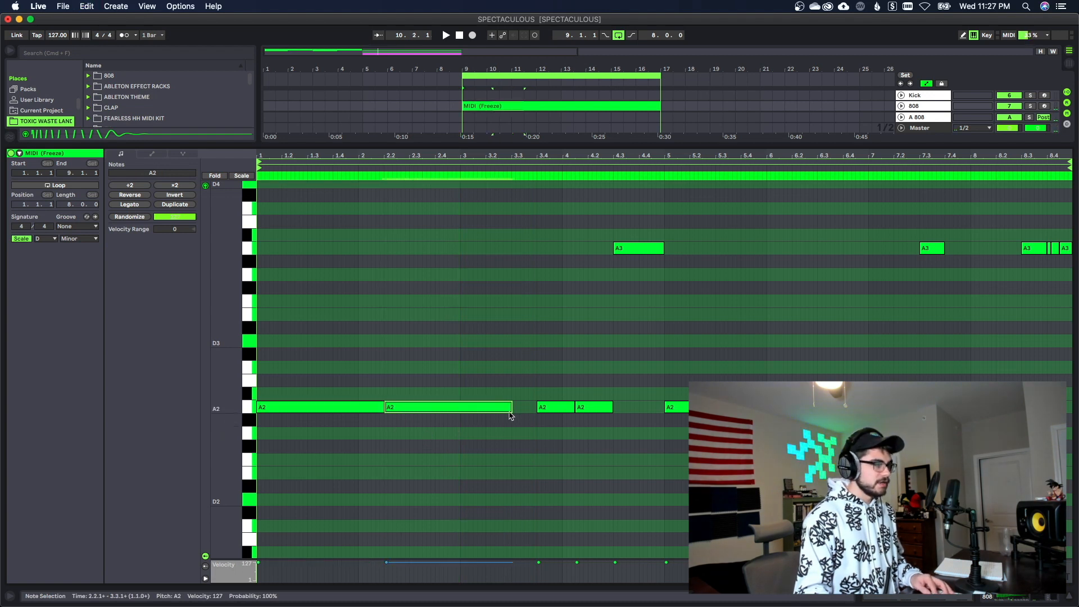
drag(511, 410, 432, 422)
key(super+d)
key(super+d)
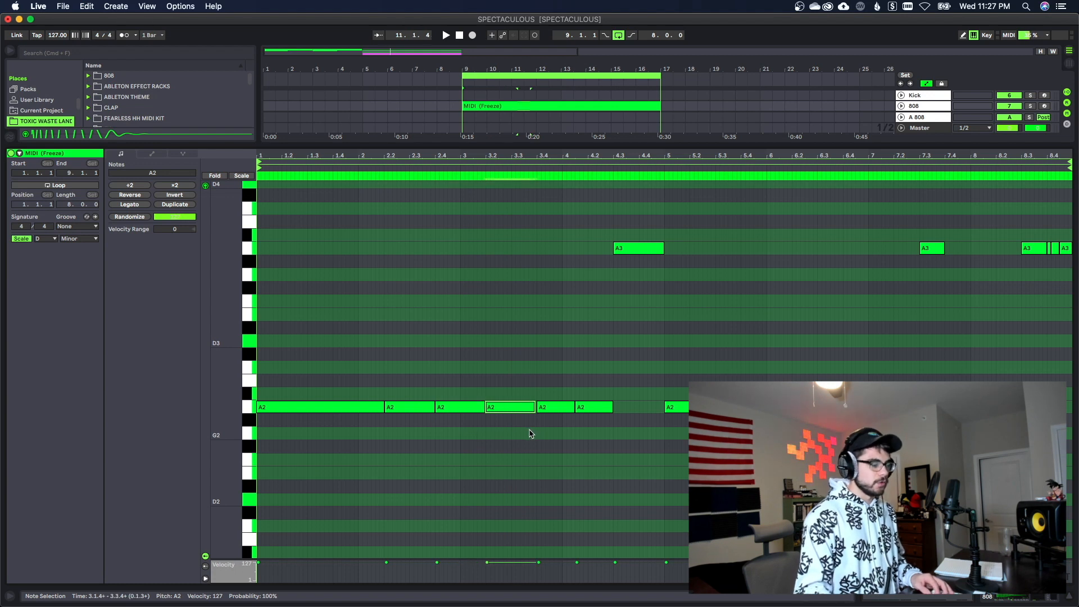
Undo the duplicated A2 notes that follow the first 808 note.
click(332, 388)
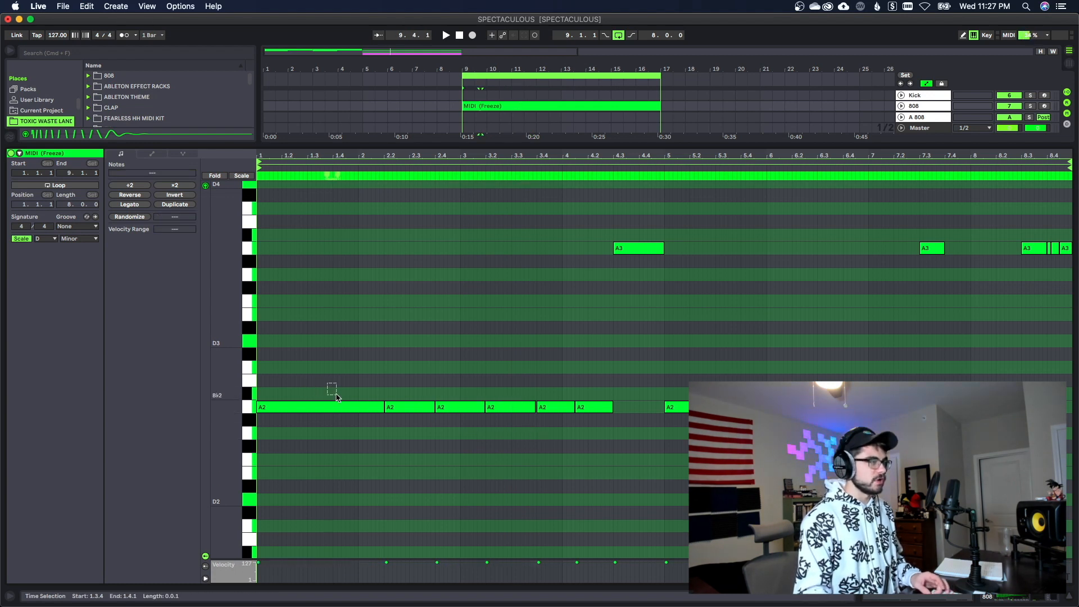
drag(336, 398, 380, 420)
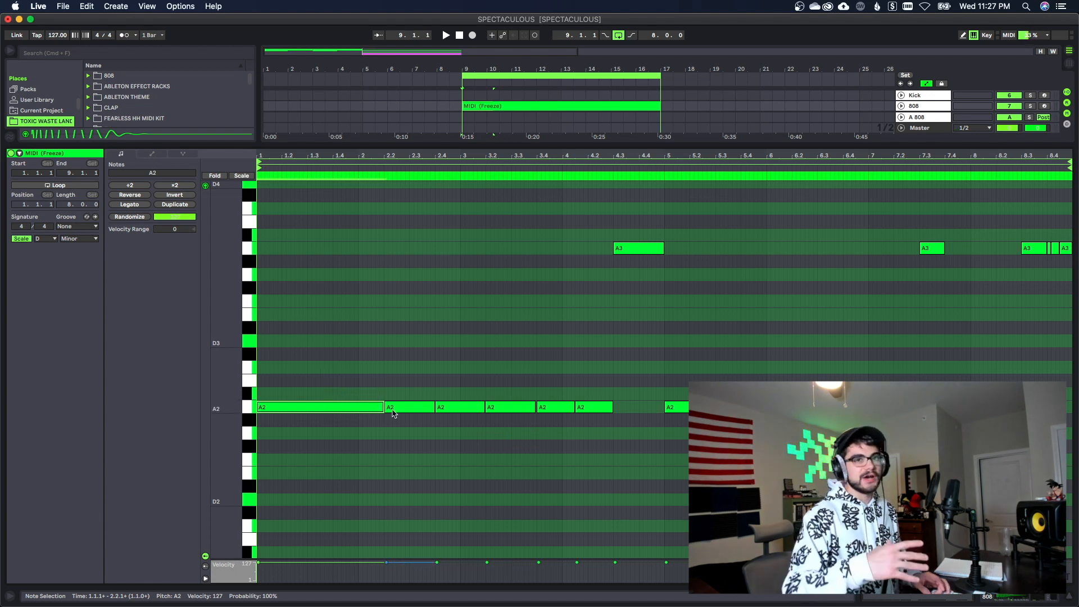
key(super+d)
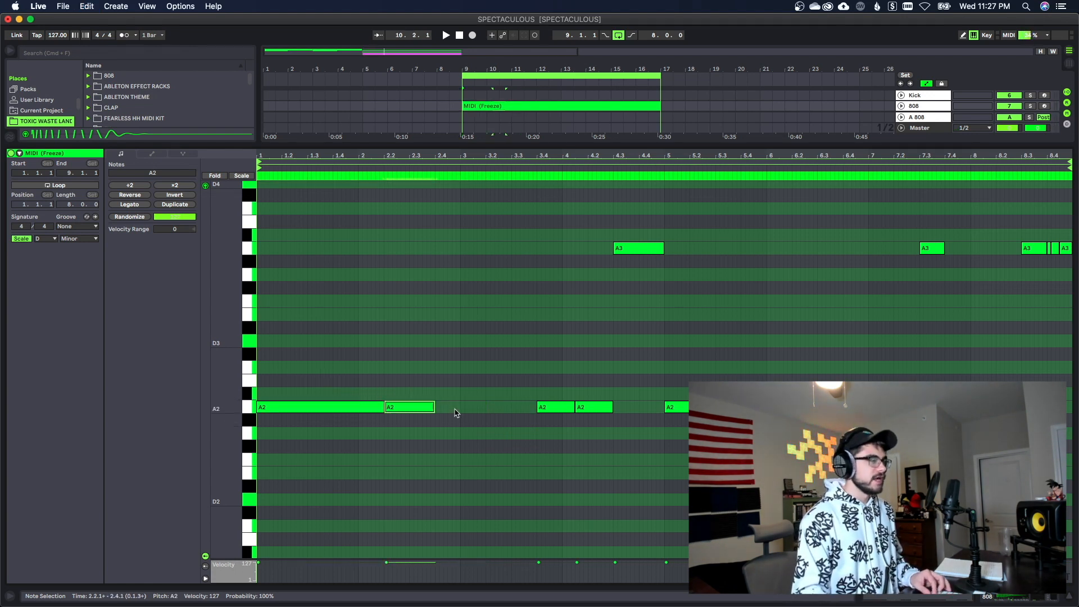
key(super+z)
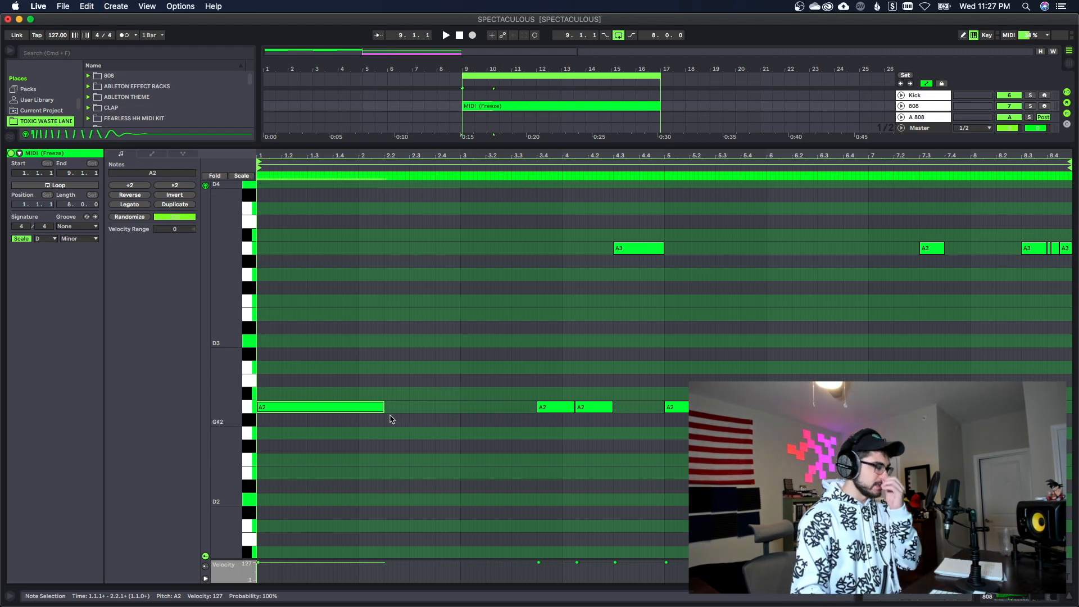
Shorten the first A2 note to end at about 1.2.2 and toggle the triplet grid.
drag(383, 408, 290, 420)
right_click(333, 430)
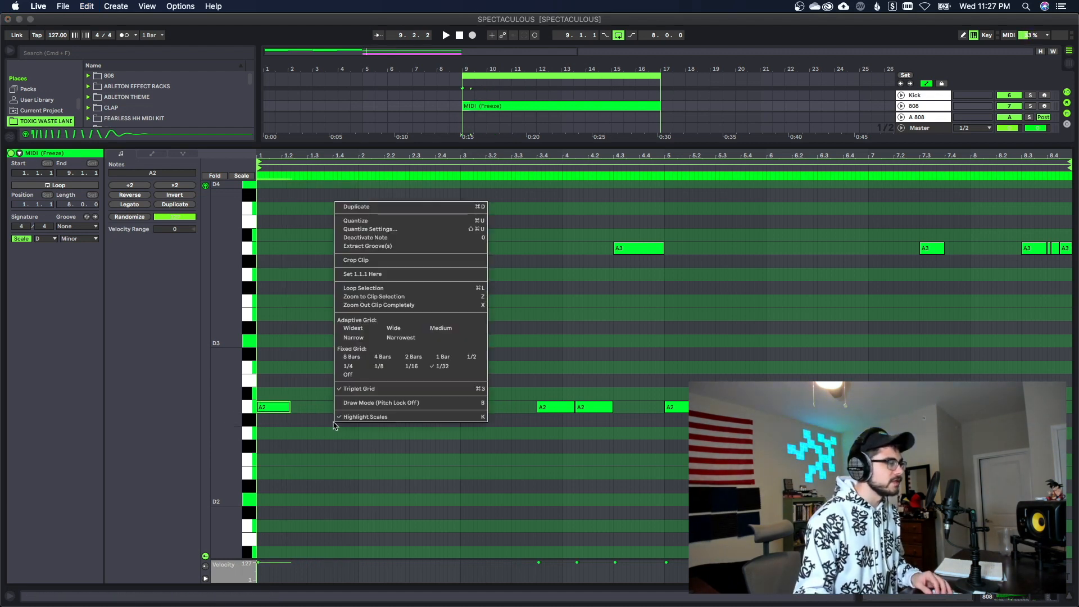
click(359, 386)
right_click(358, 389)
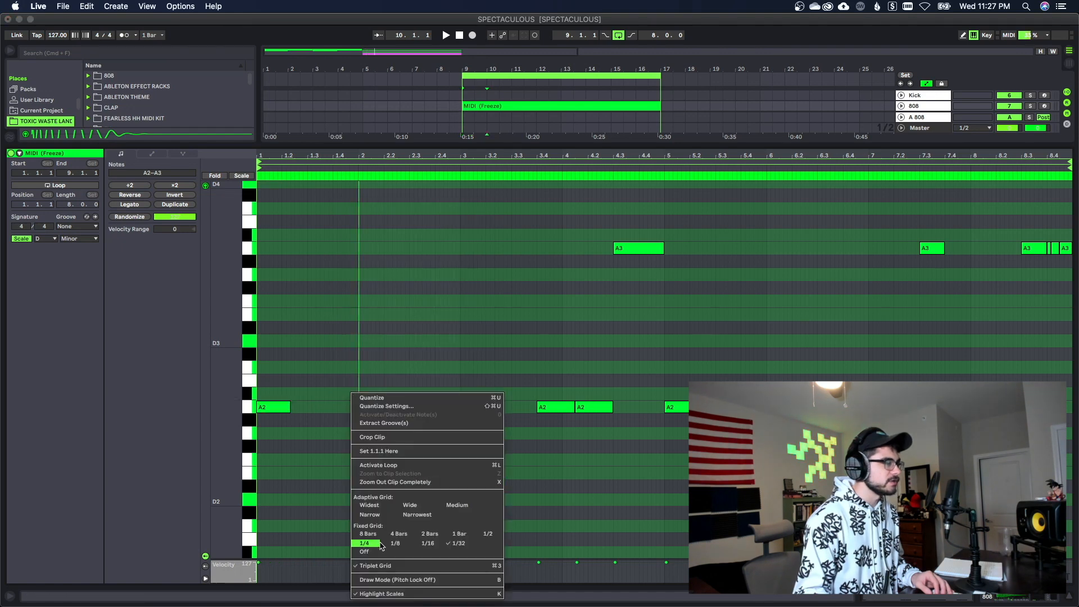
click(382, 560)
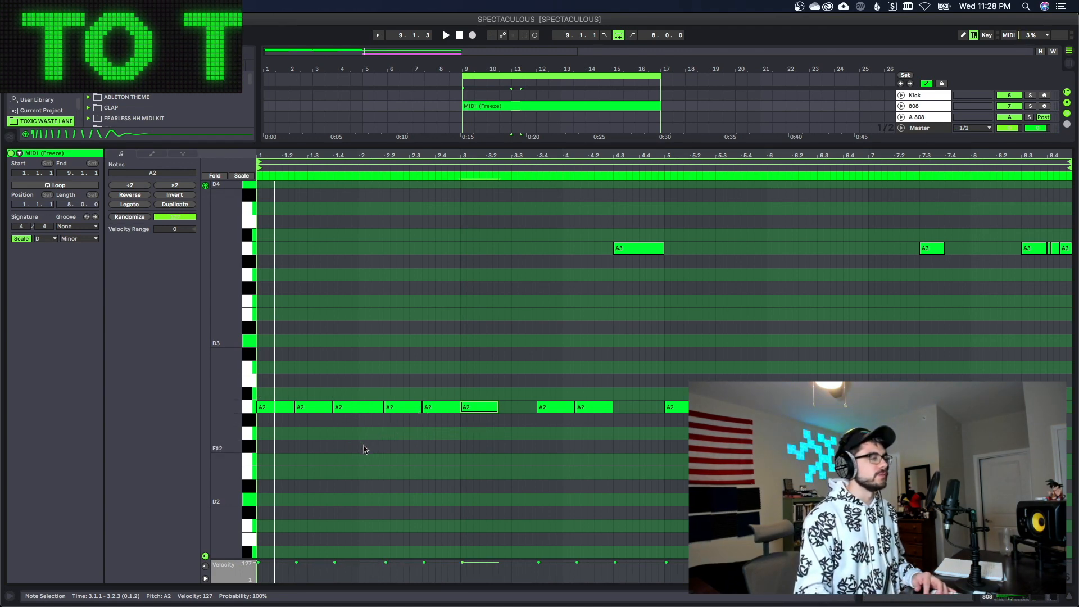
Play the 808 clip with the repeated A2 notes, remove the repeats and restore the first A2 note to end at about 2.2.
key(space)
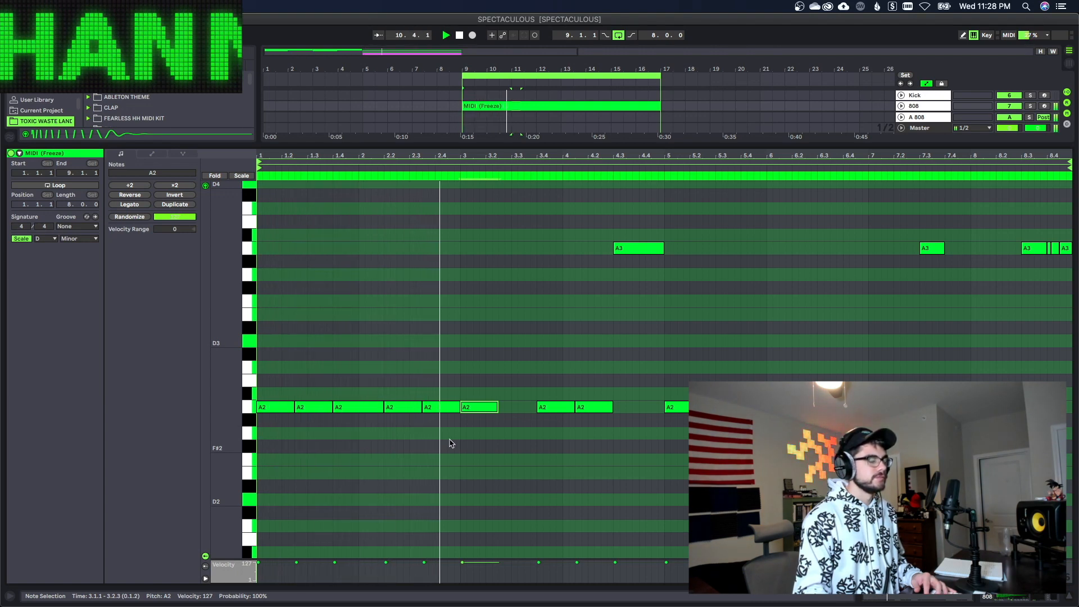
key(space)
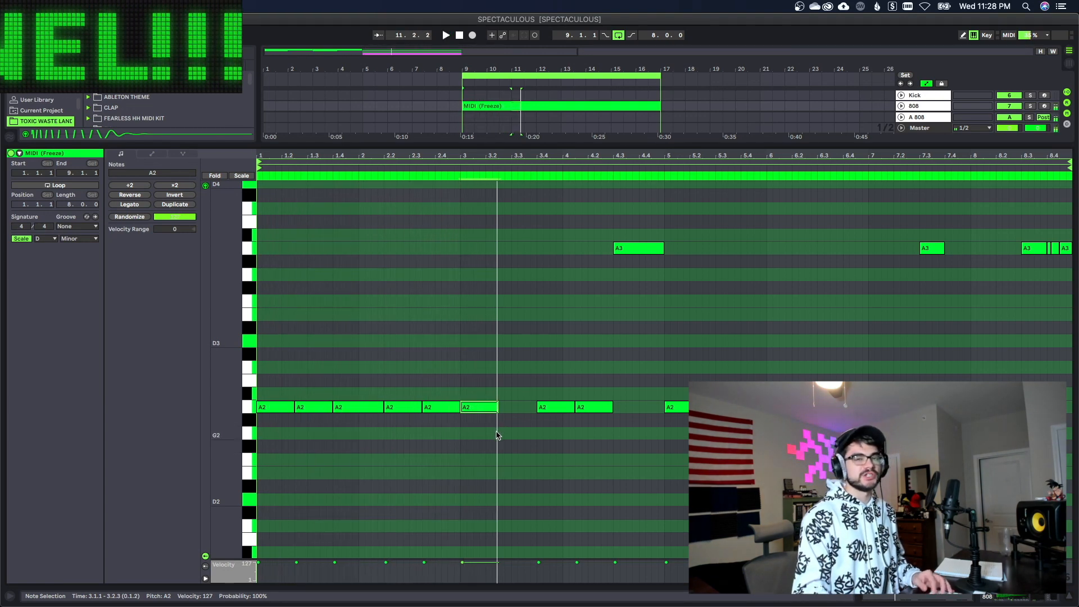
key(Left)
key(Left)
key(Left)
key(Left)
key(Left)
key(Left)
key(Left)
key(Left)
key(Left)
key(Left)
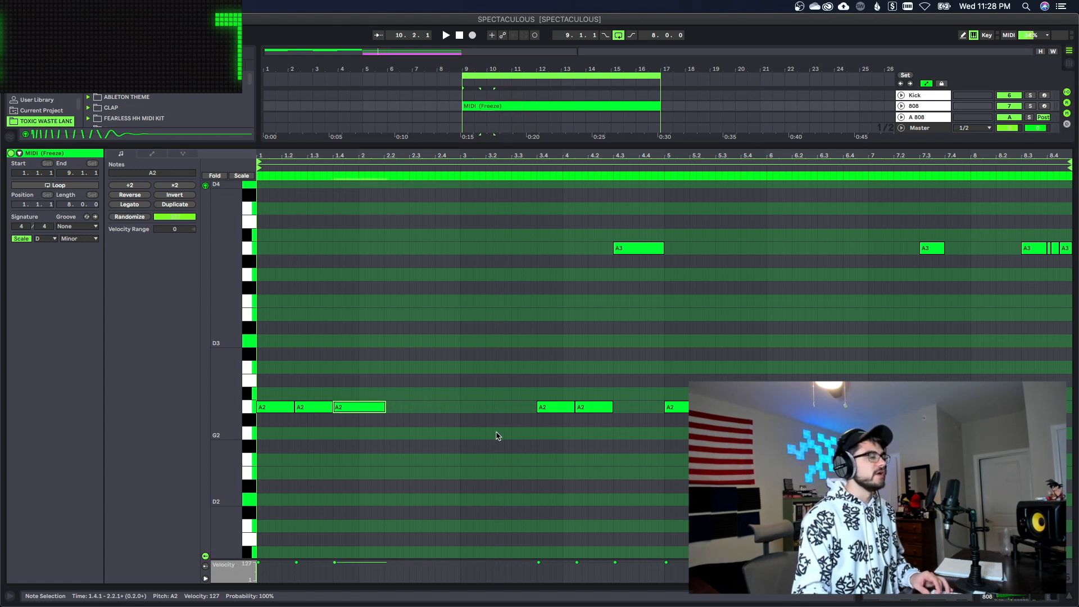
key(Left)
key(Left)
key(Left)
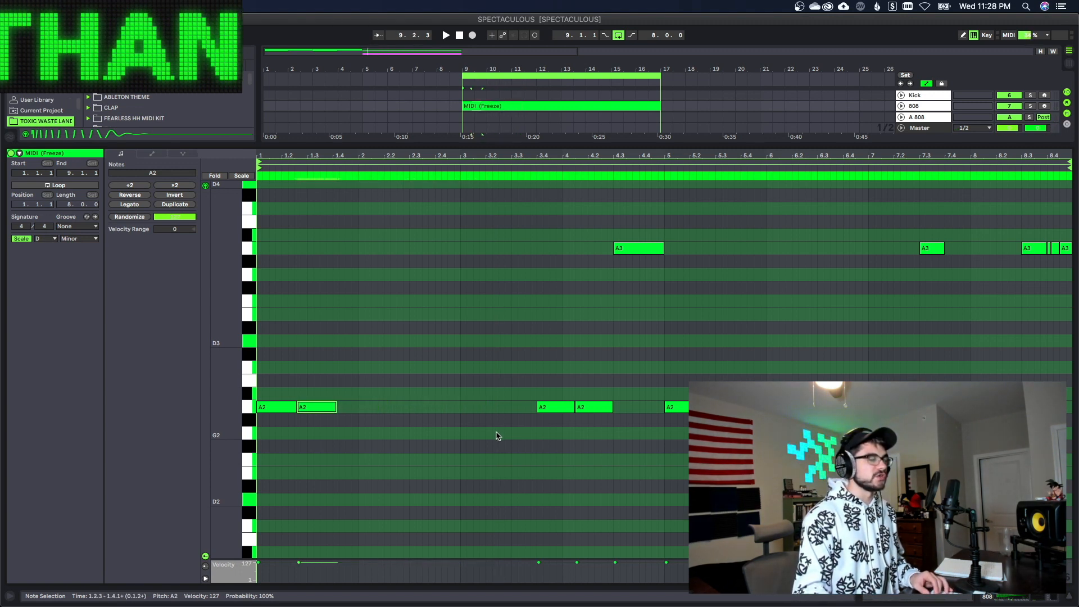
key(Left)
key(Left)
key(Left)
key(shift+Right)
key(shift+Right)
key(shift+Right)
key(shift+Right)
key(shift+Right)
key(shift+Right)
key(shift+Right)
key(shift+Right)
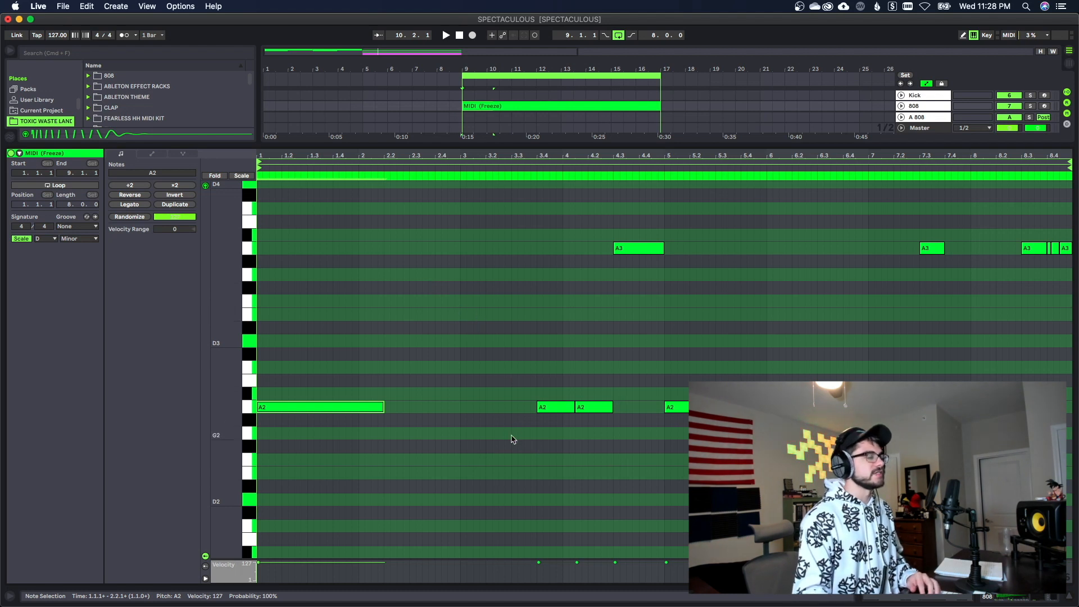
key(space)
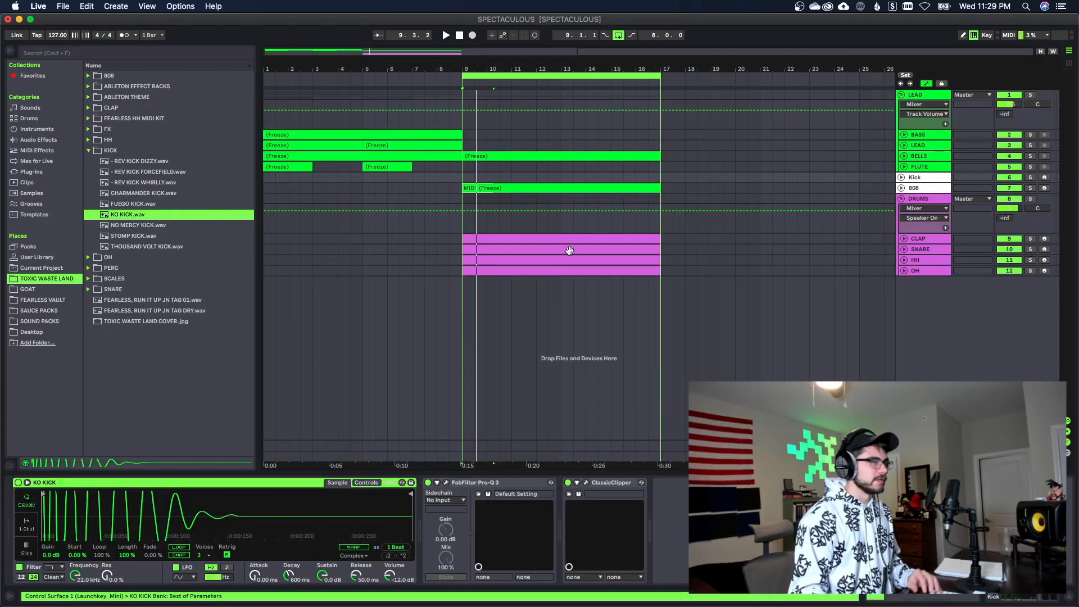
Copy the 808 clip onto the Kick track from bar 9 to bar 17 and open the copy's notes.
drag(550, 183, 547, 178)
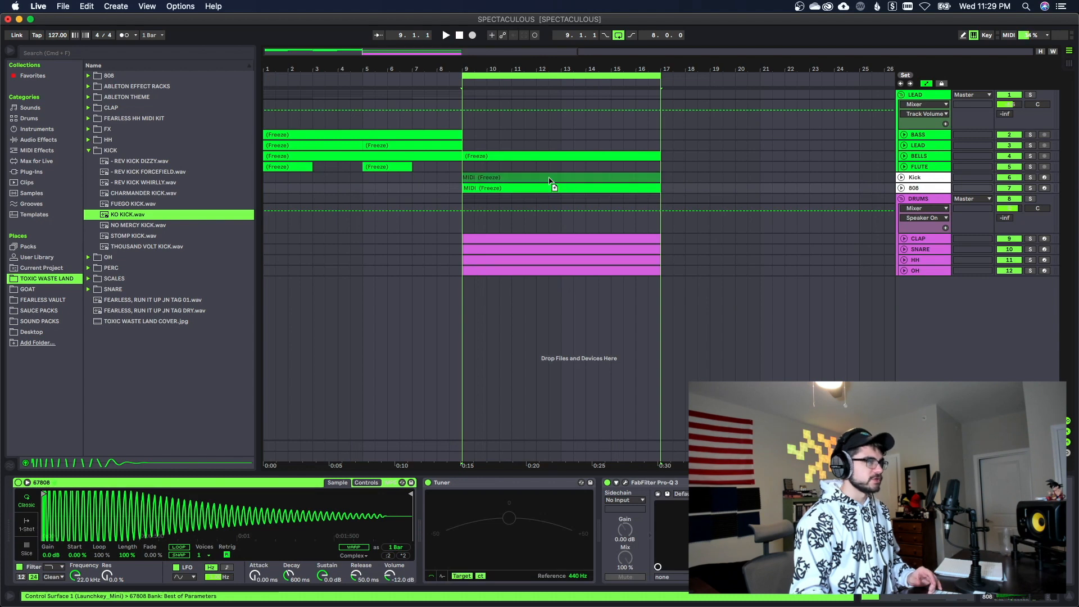
double_click(548, 178)
click(550, 337)
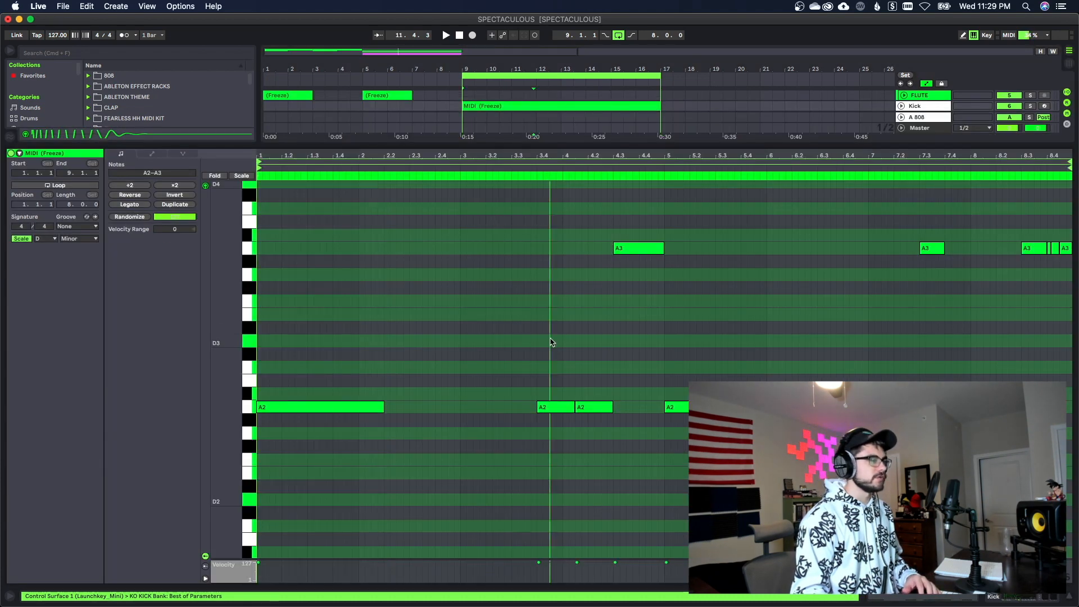
Transpose all the A3 notes in the Kick clip down one octave to A2.
drag(580, 226, 703, 282)
key(shift+Down)
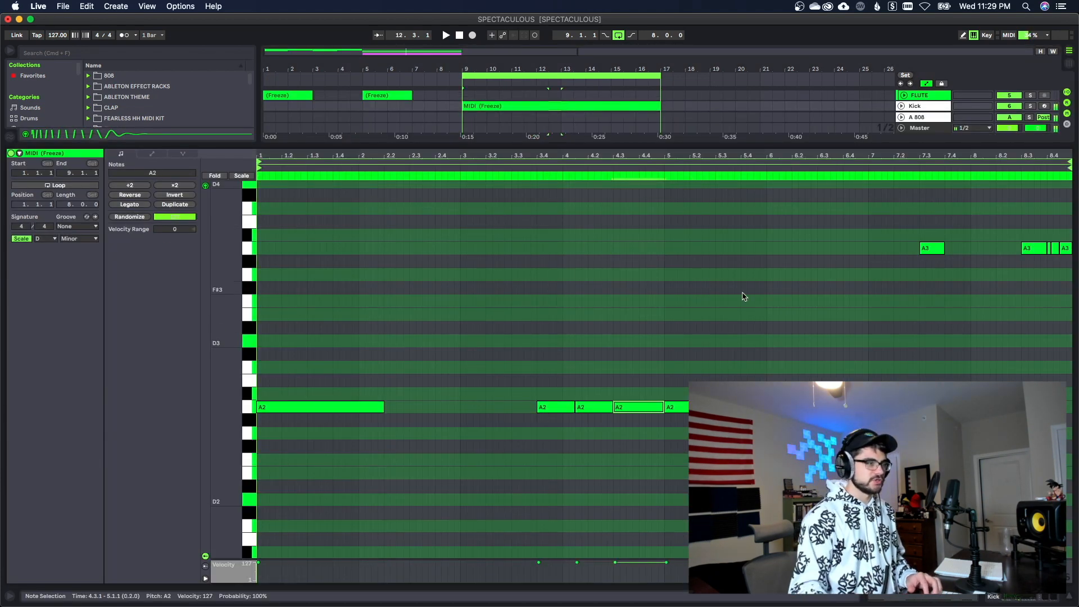
click(939, 250)
key(shift+Down)
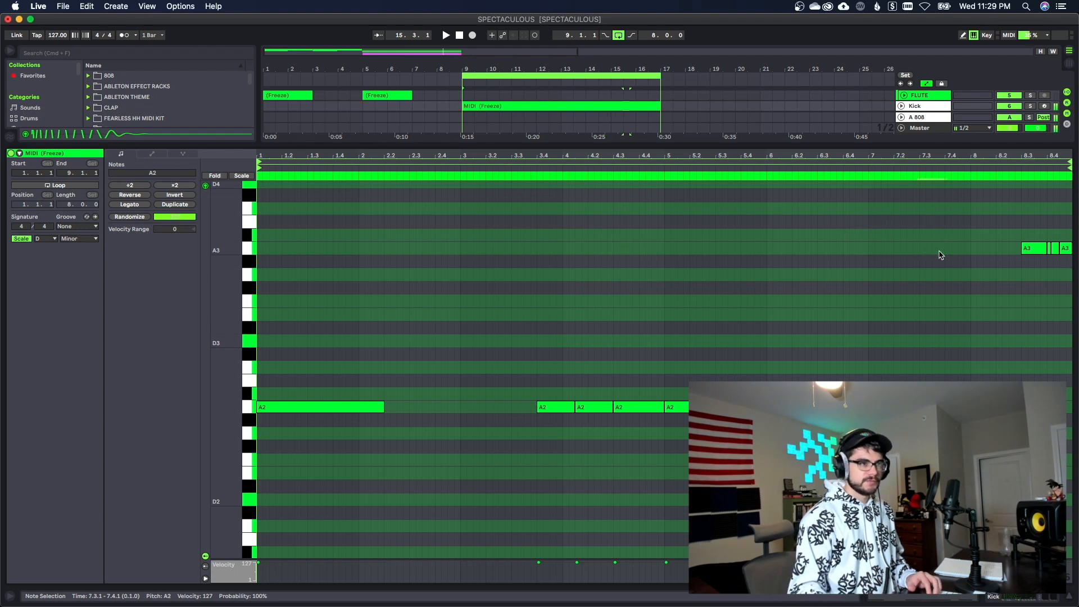
drag(959, 242, 1066, 264)
key(shift+Down)
key(shift+Down)
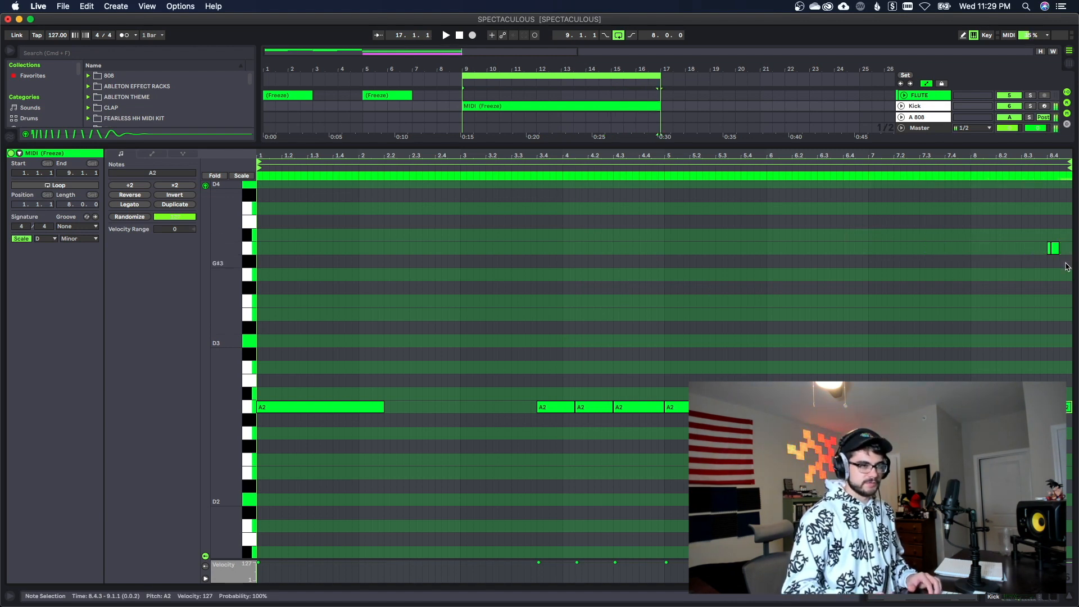
click(1034, 292)
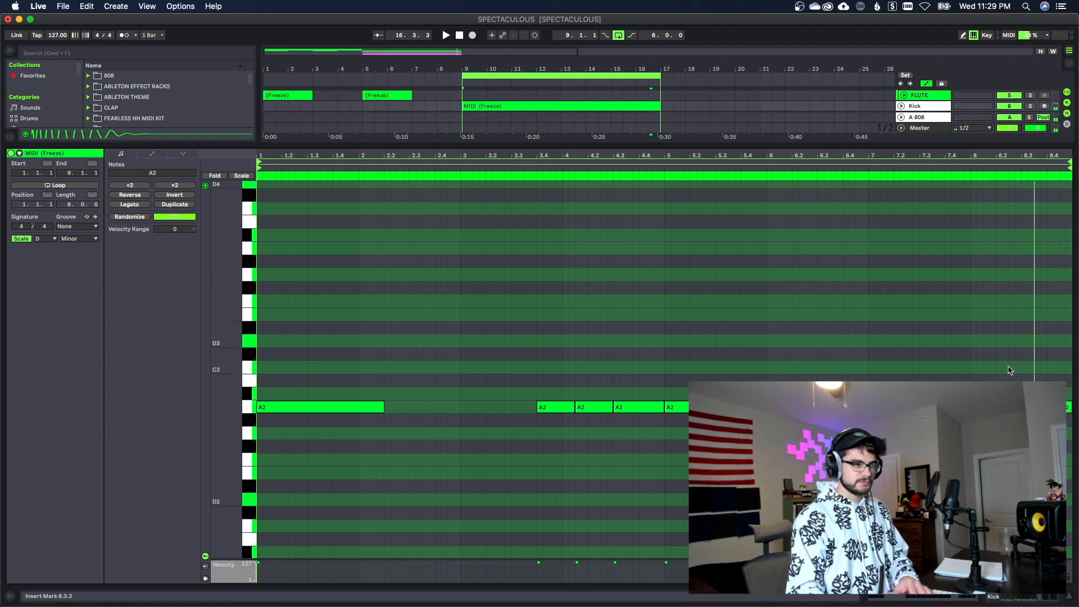
click(1003, 370)
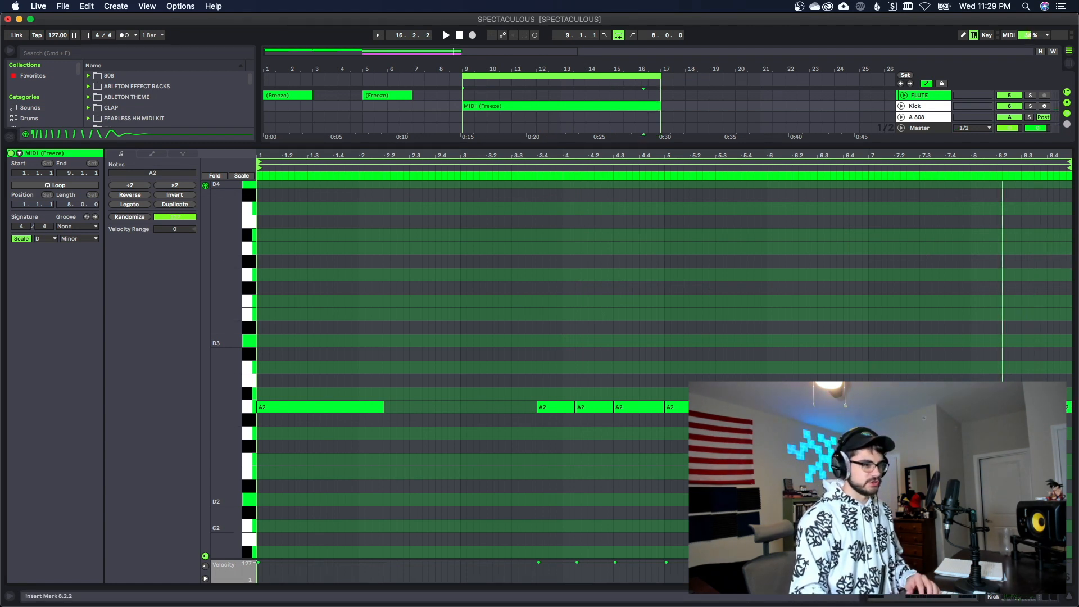
Play back the kick with the 808 and drums, and show the mixer levels in Session View.
key(space)
key(shift+Tab)
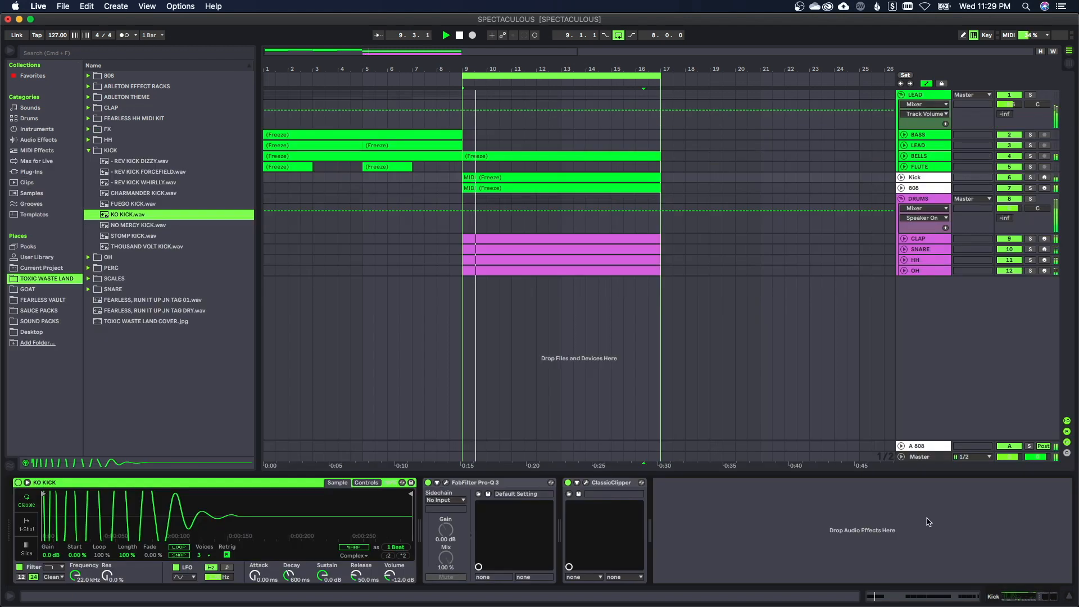
double_click(571, 181)
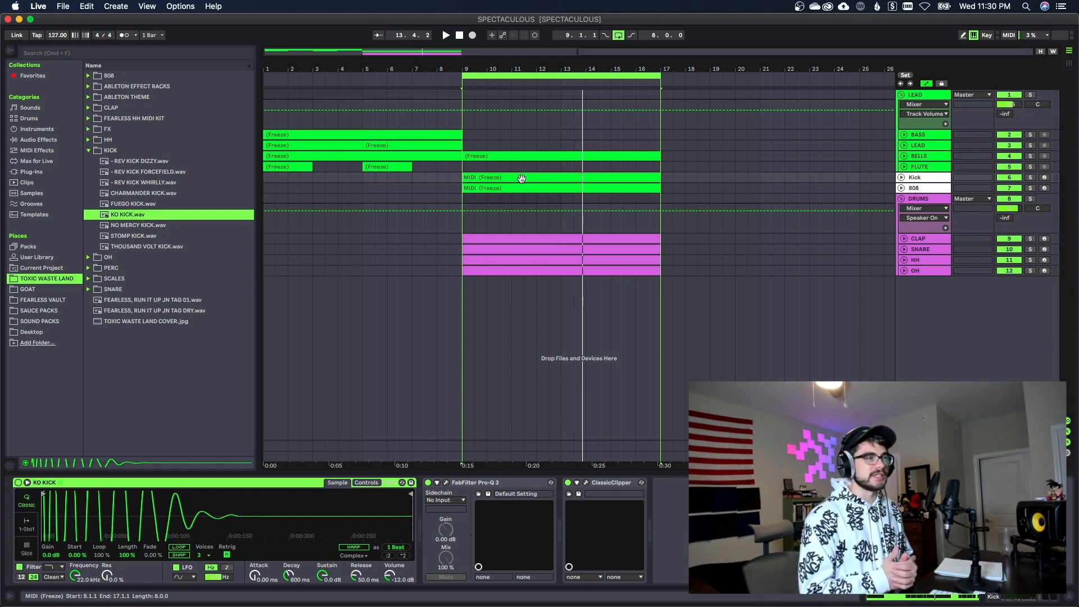
key(Tab)
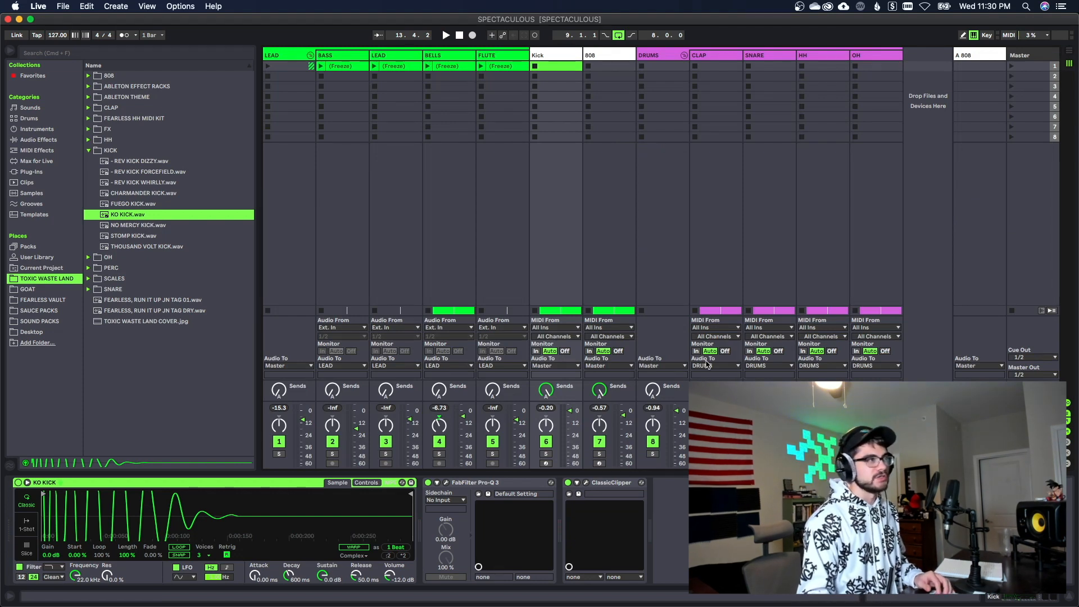
Examine the 808 clip's A2 and A3 notes and the gaps between them, returning to the arrangement's device view.
key(Tab)
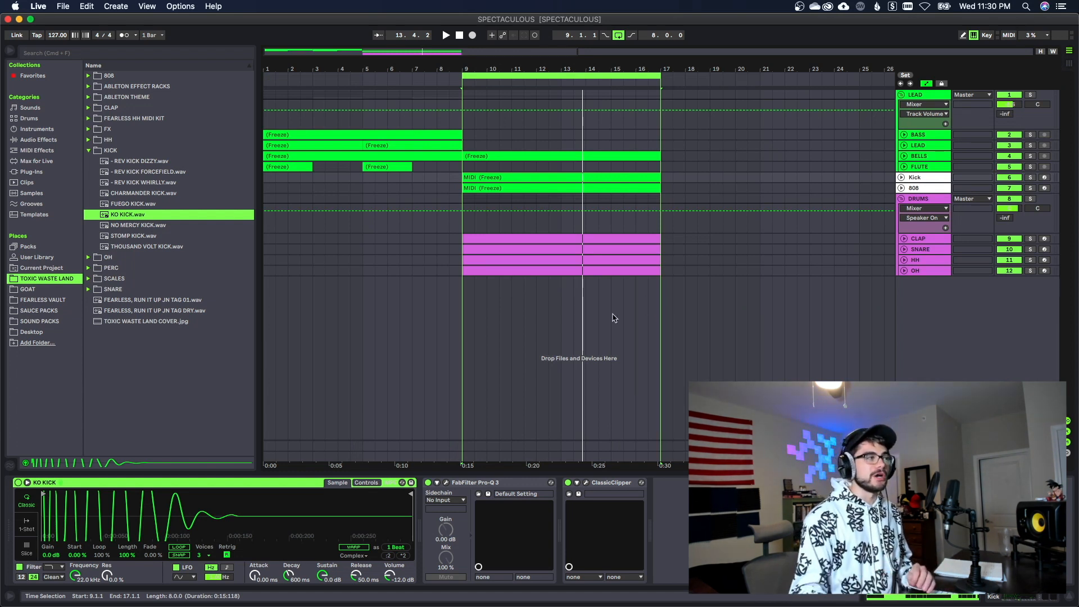
double_click(529, 189)
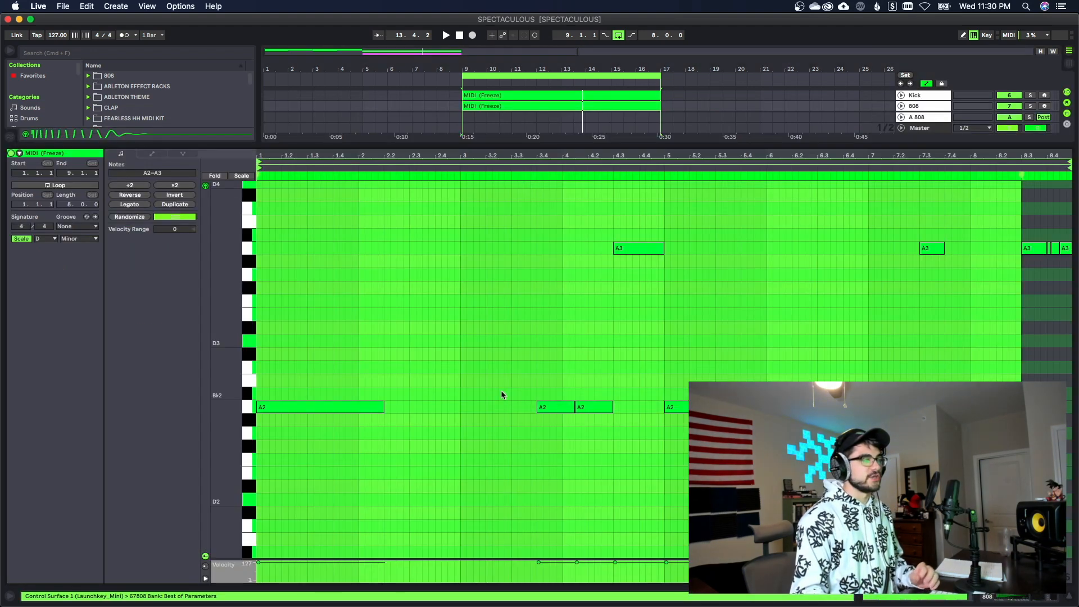
click(475, 382)
drag(393, 293, 518, 453)
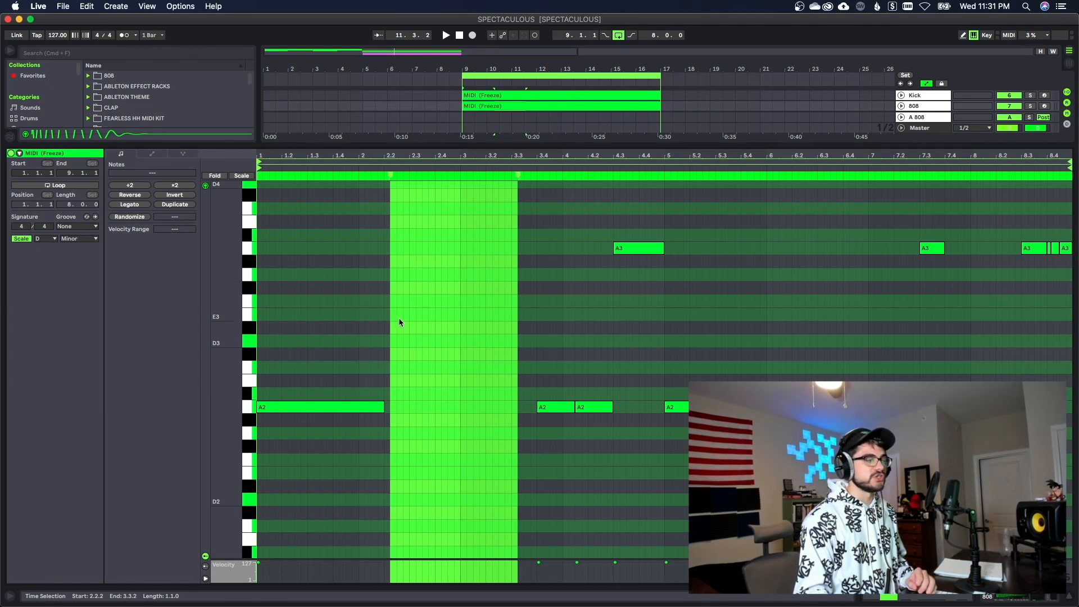
click(474, 432)
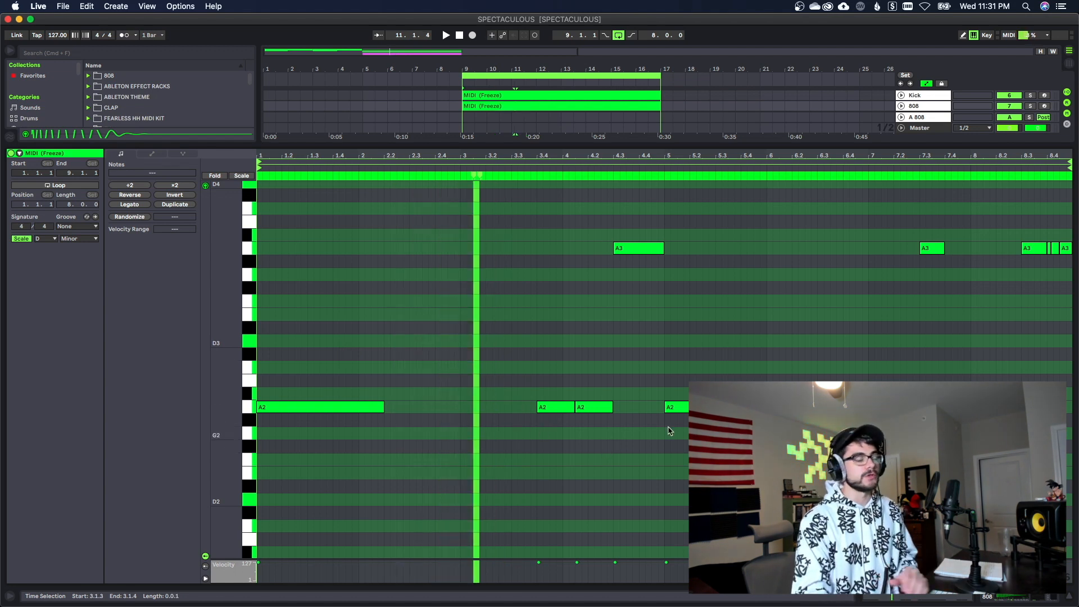
click(618, 432)
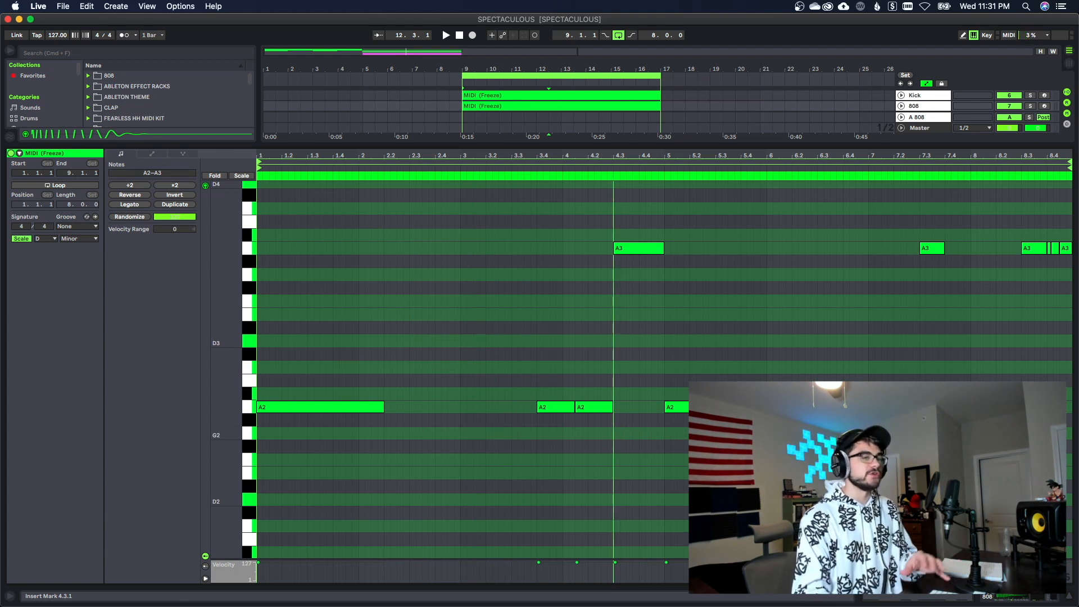
drag(317, 225, 443, 296)
click(461, 311)
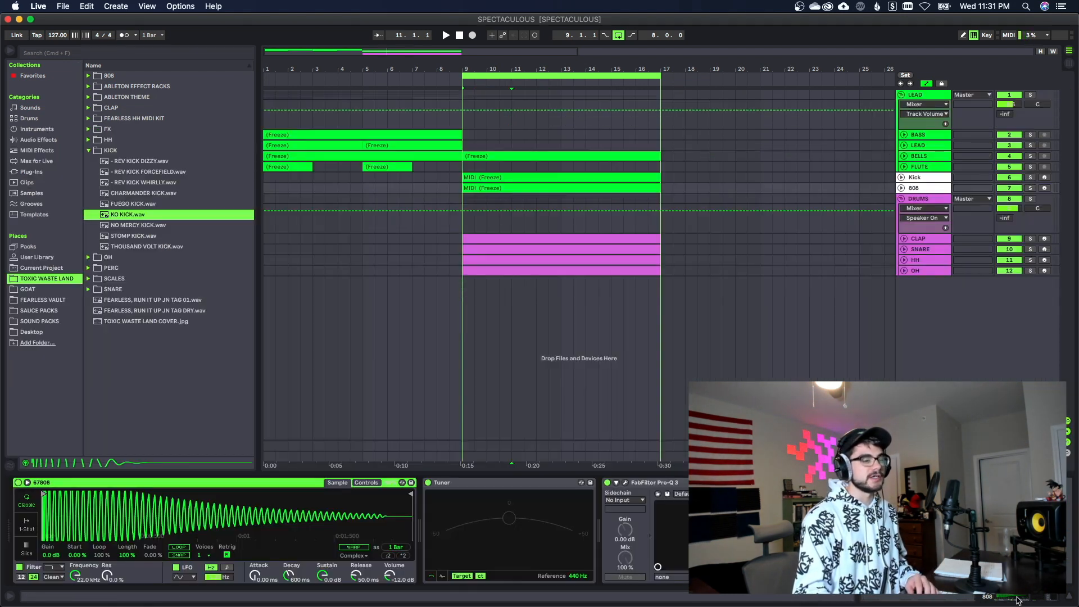
key(shift+Tab)
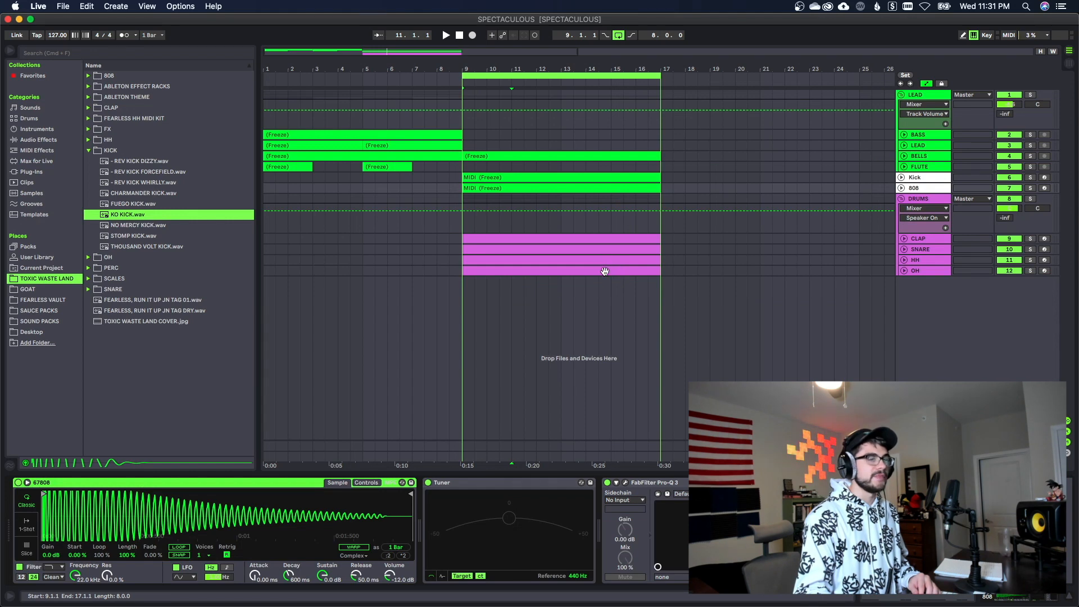
Open the CLAP clip's notes and review the repeated C3 hits against the clip's scale setting.
double_click(602, 238)
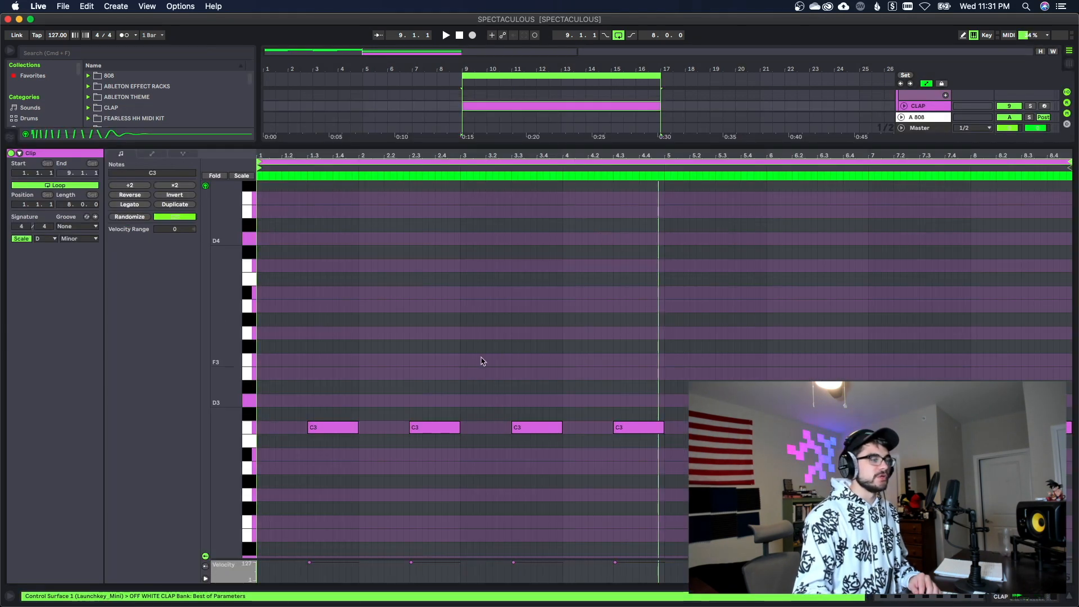
drag(320, 380, 696, 472)
click(970, 444)
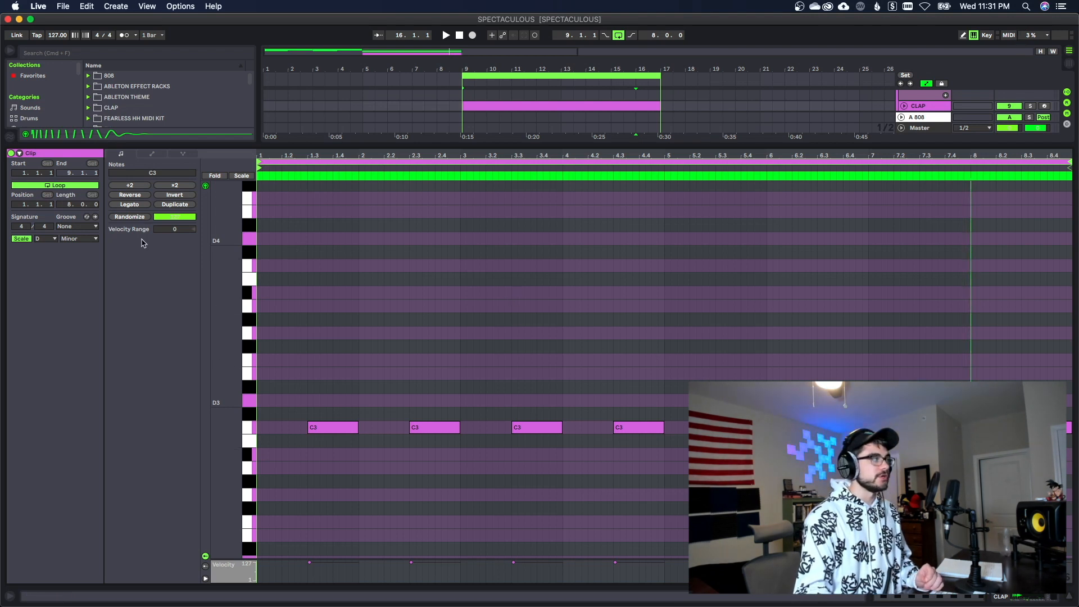
click(31, 241)
click(31, 241)
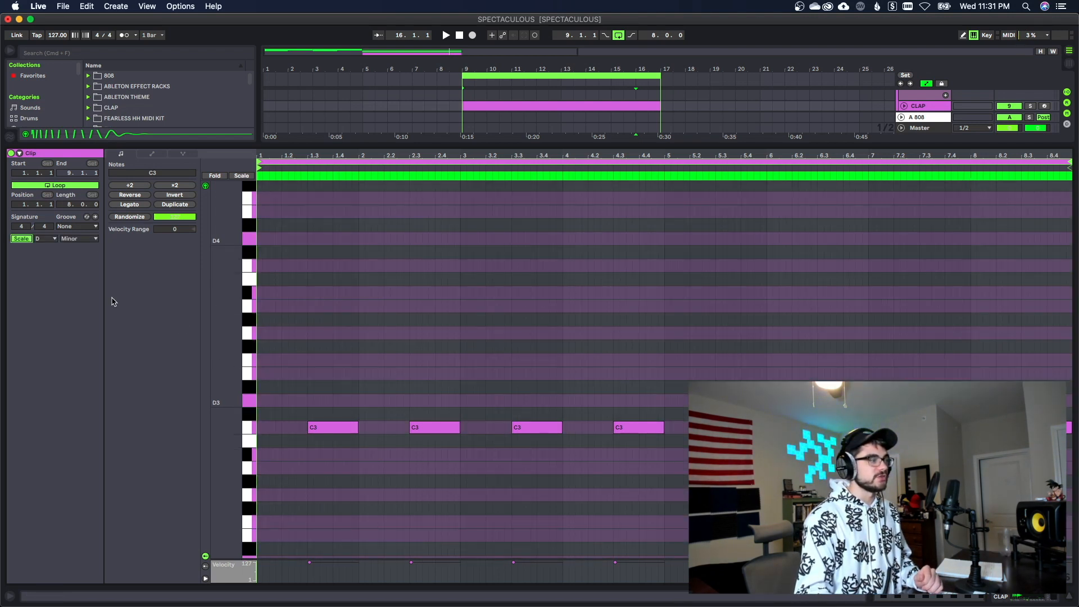
drag(278, 411, 301, 443)
Change the CLAP clip's scale root to D#/Eb and mark the area before the first note.
click(55, 239)
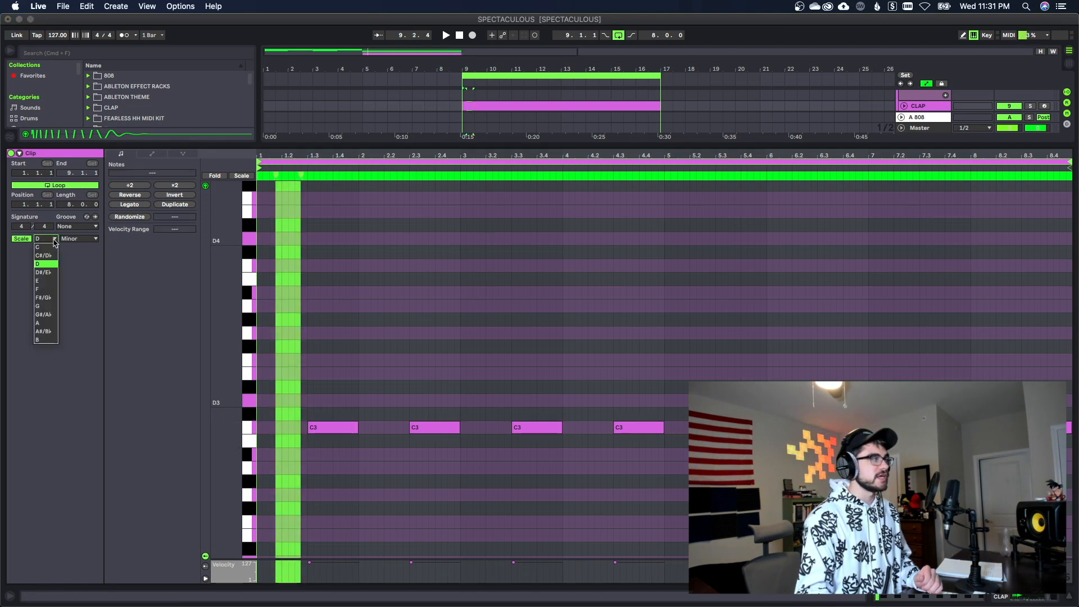
click(49, 272)
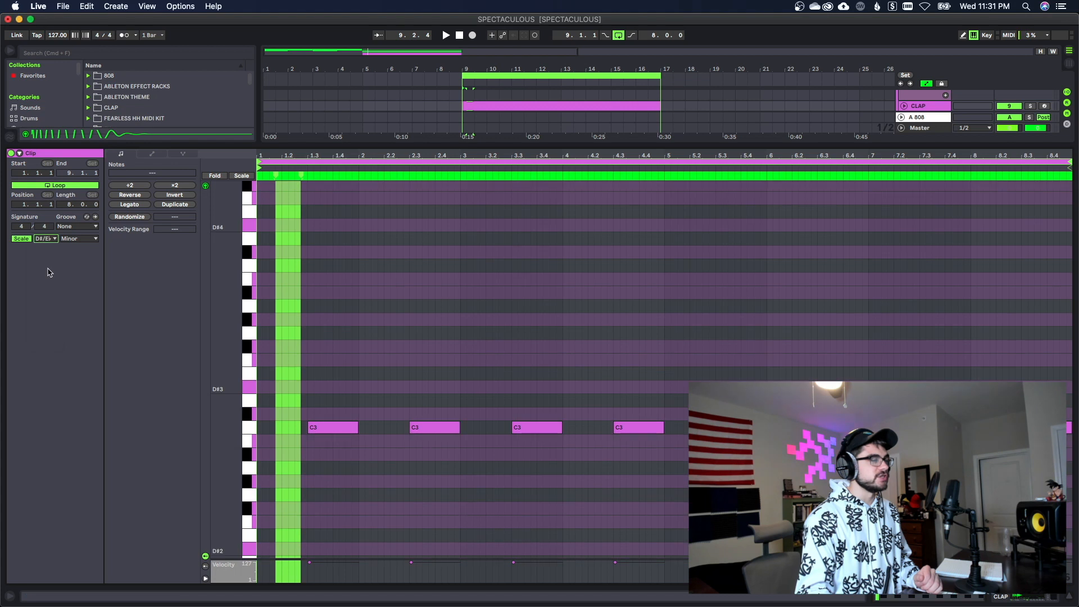
drag(272, 419, 303, 441)
Try transposing all the clap notes up to C#3 and down to B2, returning them to C3.
drag(297, 395, 688, 454)
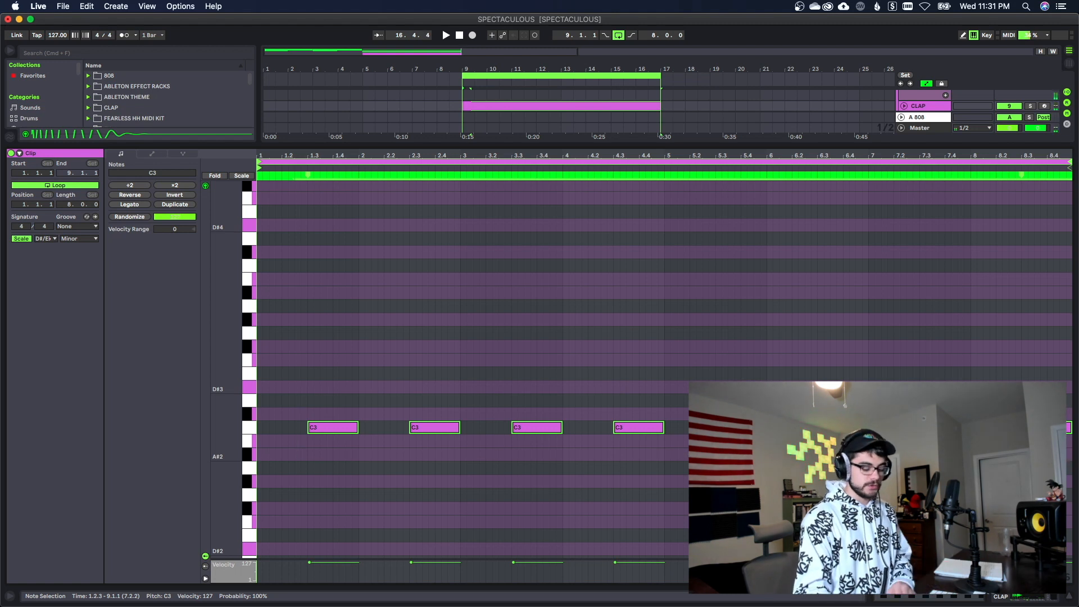
key(Up)
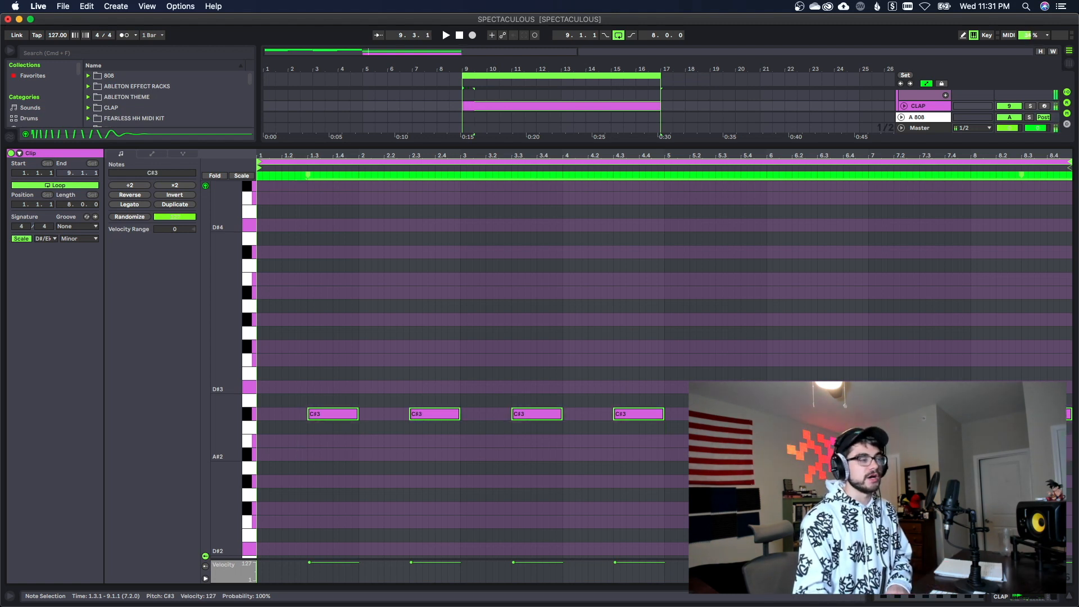
key(Down)
key(Down)
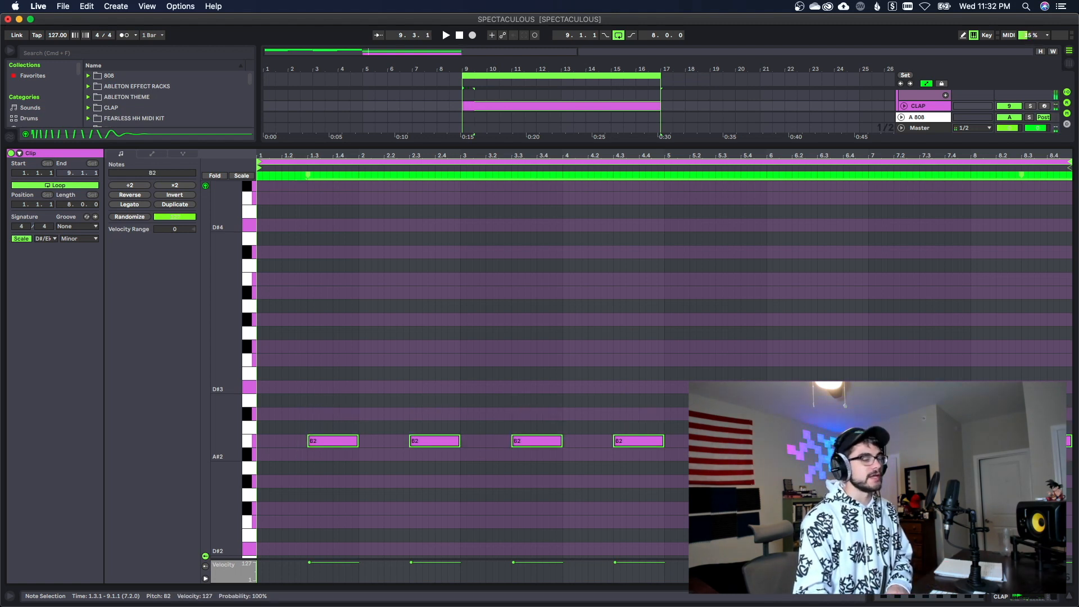
key(Up)
Set the CLAP clip's scale root back to D and return to the arrangement's device view.
click(51, 239)
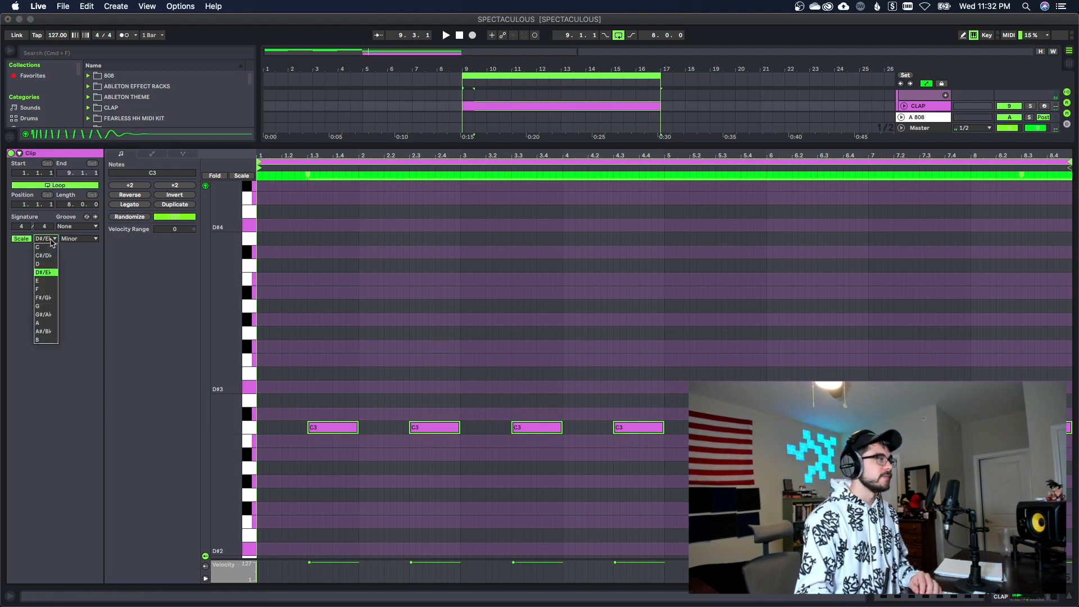
click(38, 264)
click(380, 366)
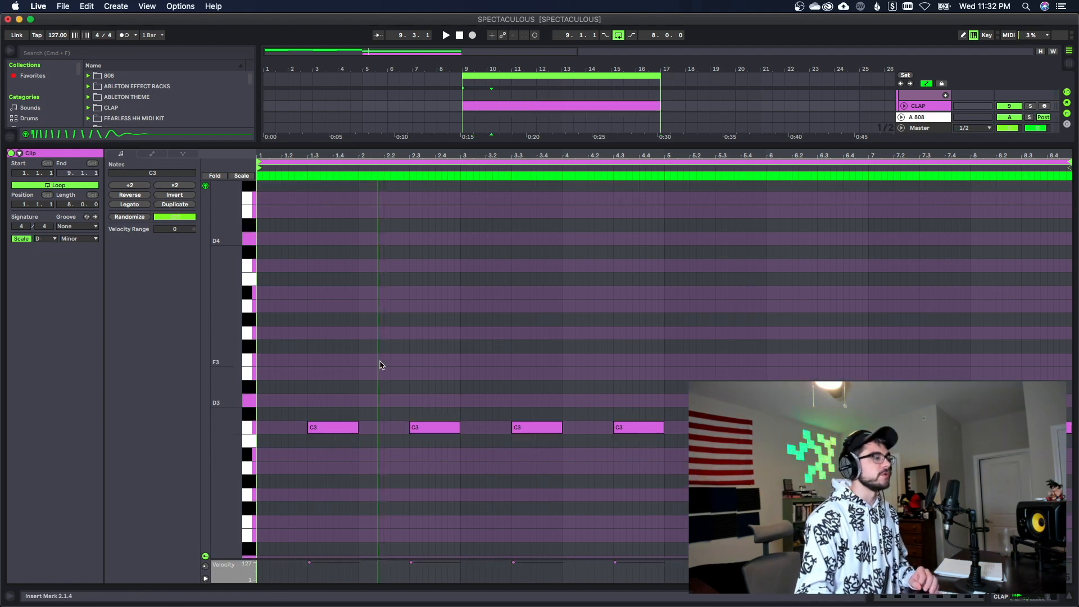
key(shift+Tab)
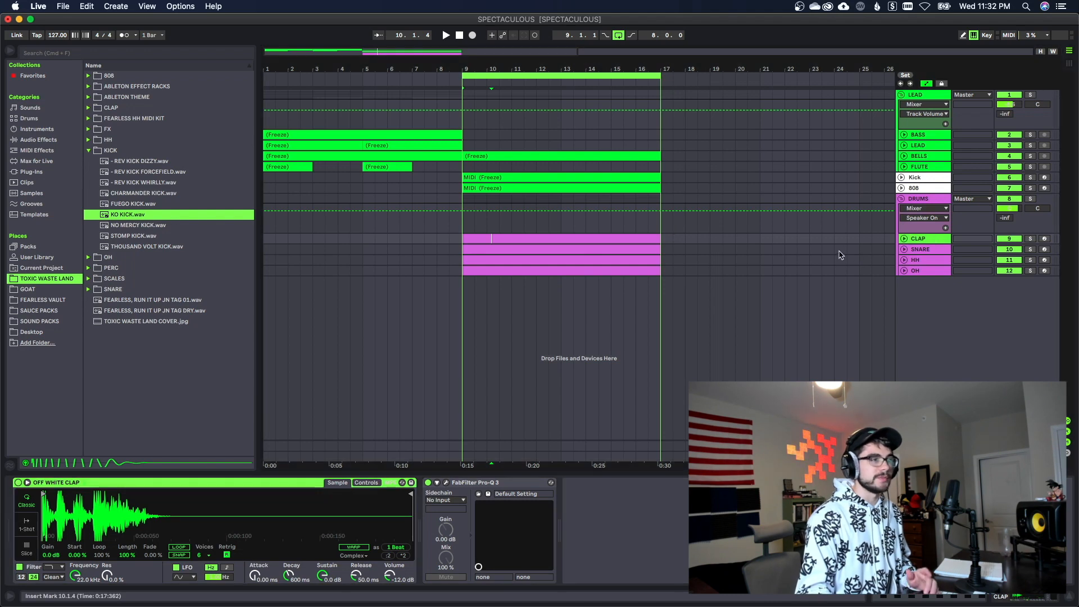
Solo the DRUMS group and EQ the CLAP during playback with a low cut and a bell boost of about 6.3 dB near 1200 Hz.
key(Tab)
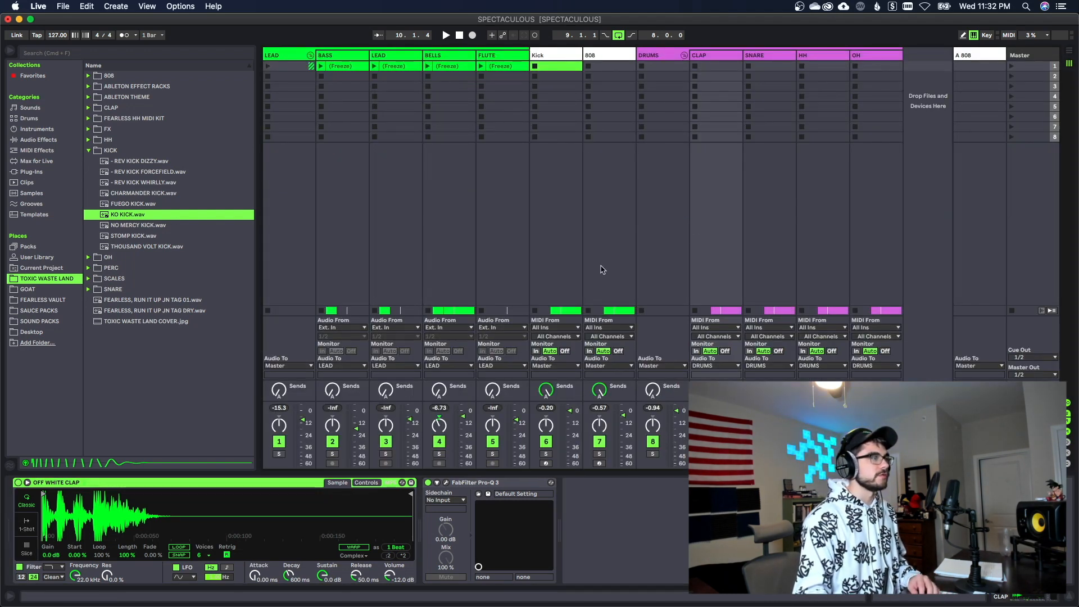
click(652, 454)
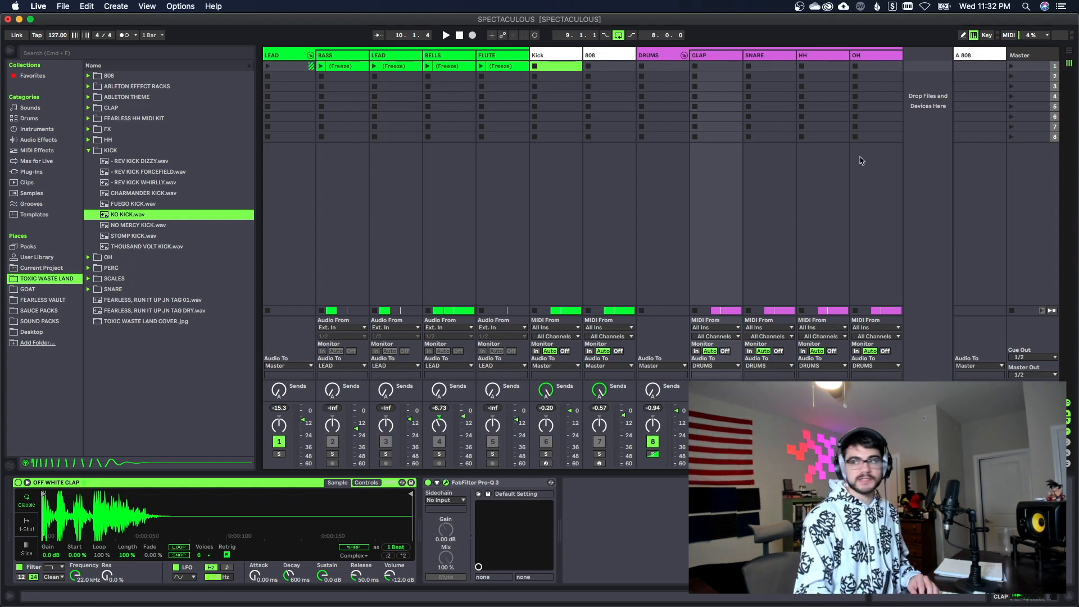
key(space)
key(super+alt+p)
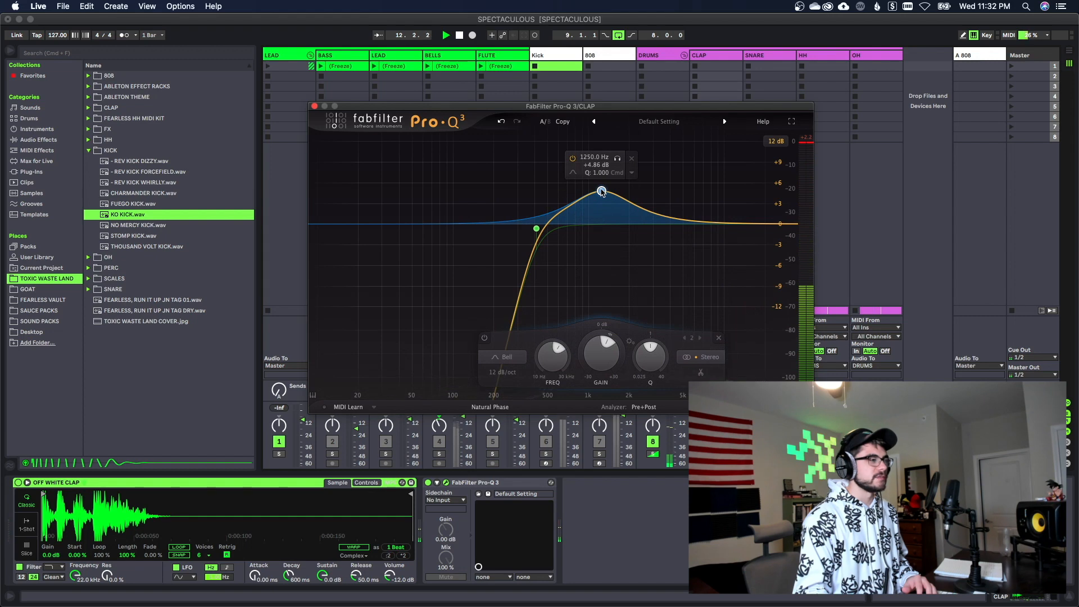
drag(601, 191, 599, 181)
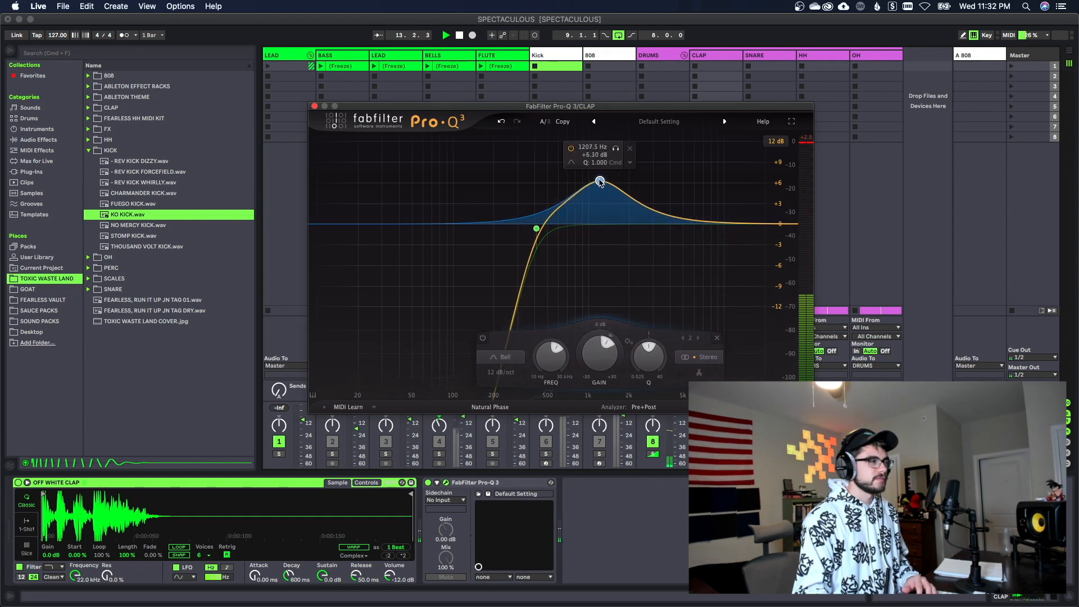
key(super+alt+p)
key(space)
EQ the SNARE in Pro-Q 3 with a 24 dB/oct low cut at about 228 Hz and bell boosts near 400 Hz and 10 kHz.
click(777, 57)
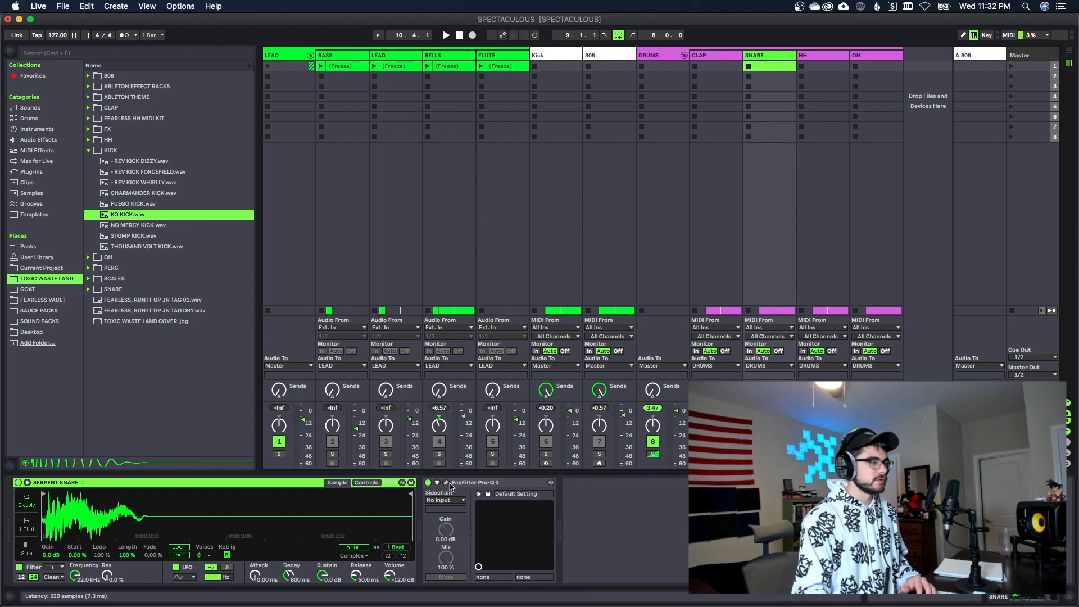
key(super+alt+p)
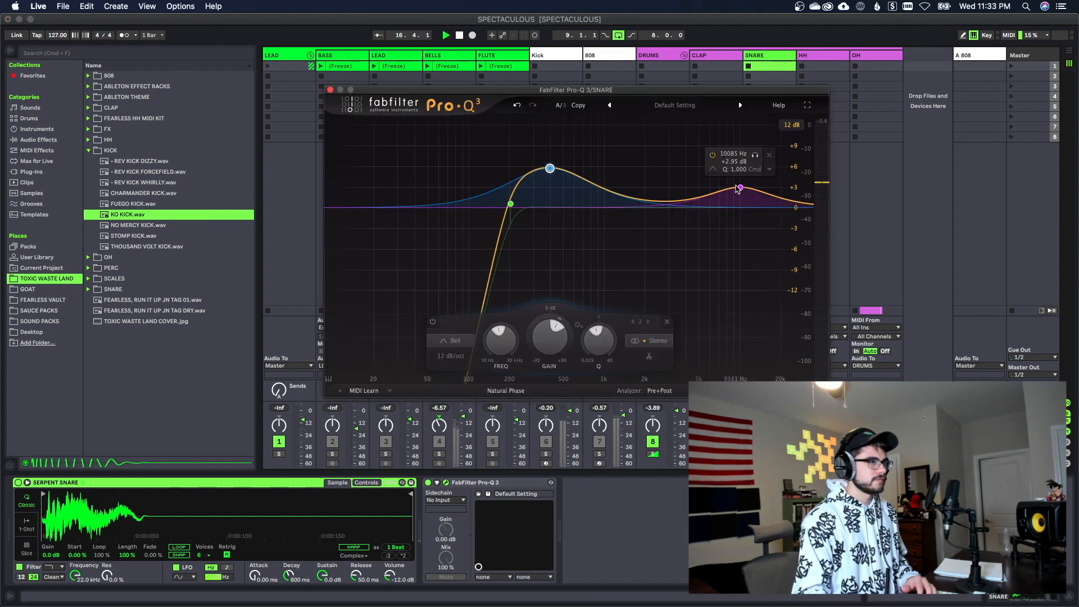
key(space)
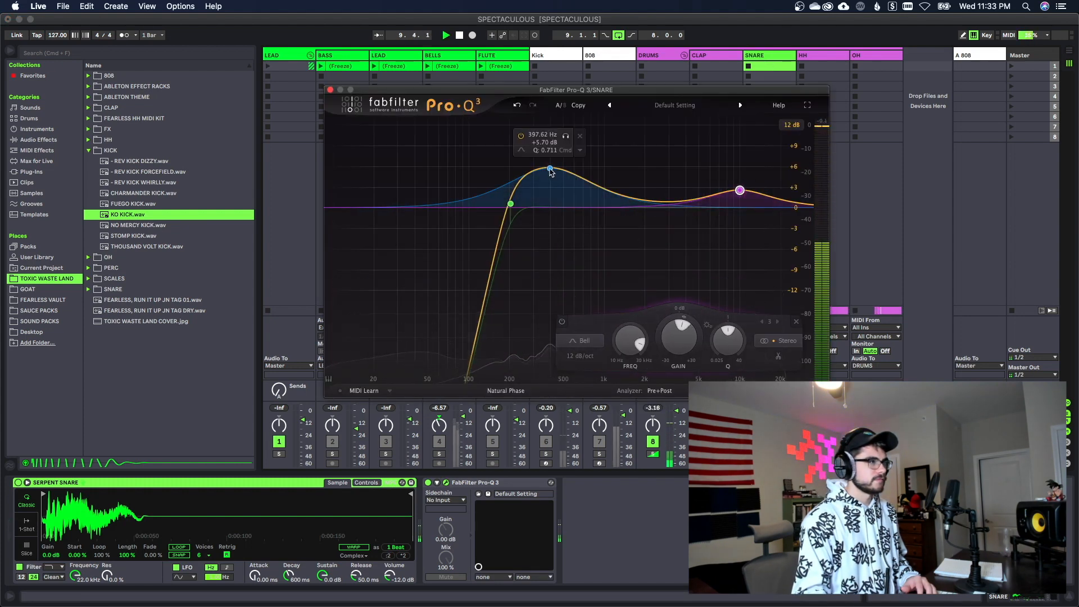
drag(511, 203, 517, 203)
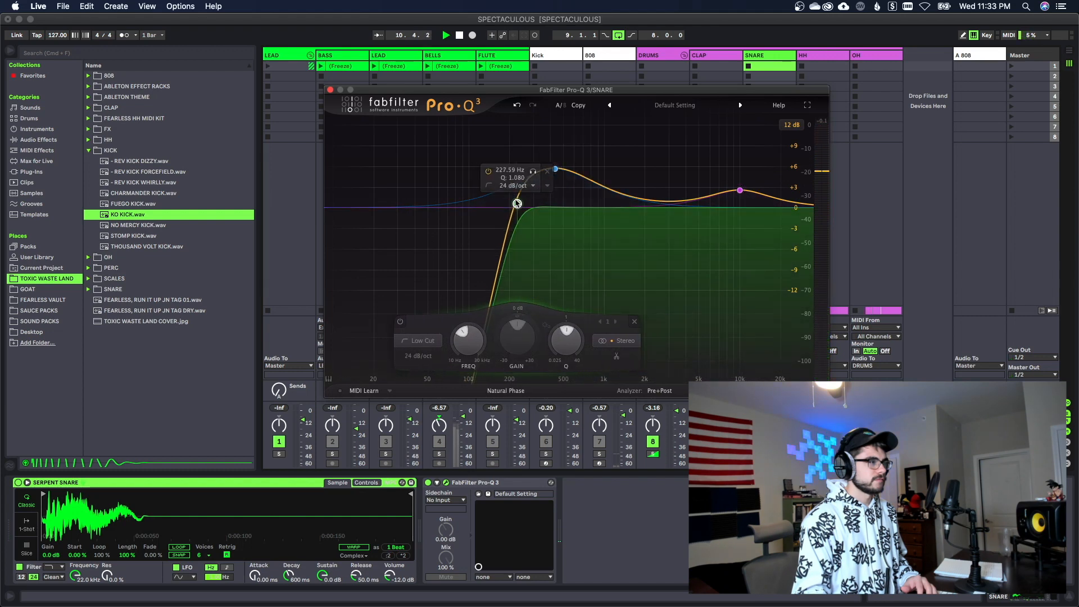
Add a 30 dB/oct low cut at about 1221 Hz to the HH track's Pro-Q 3 and check it in playback.
key(Right)
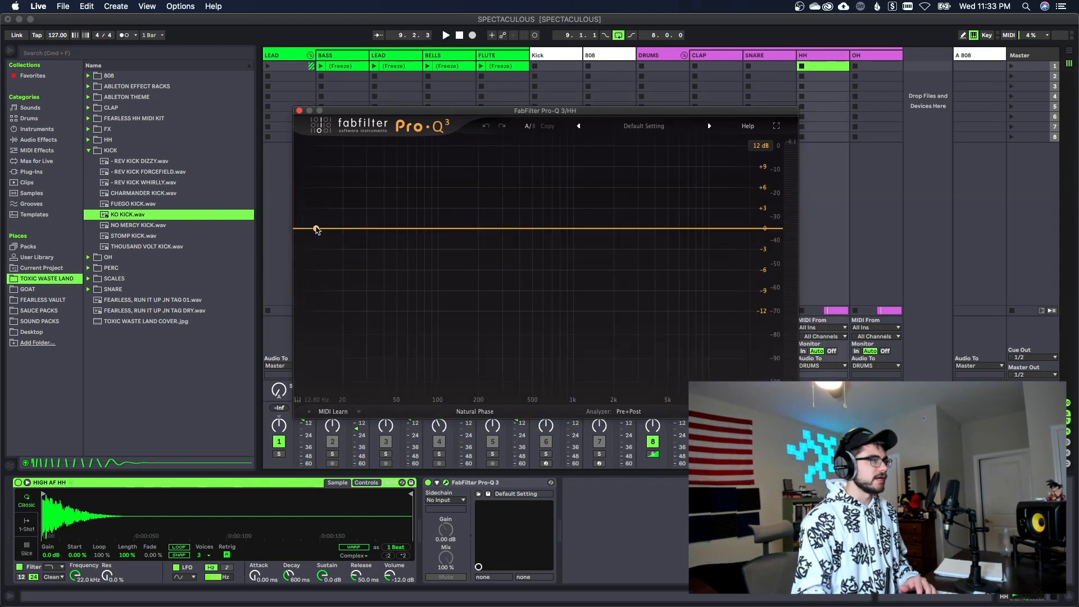
drag(317, 229, 584, 233)
key(space)
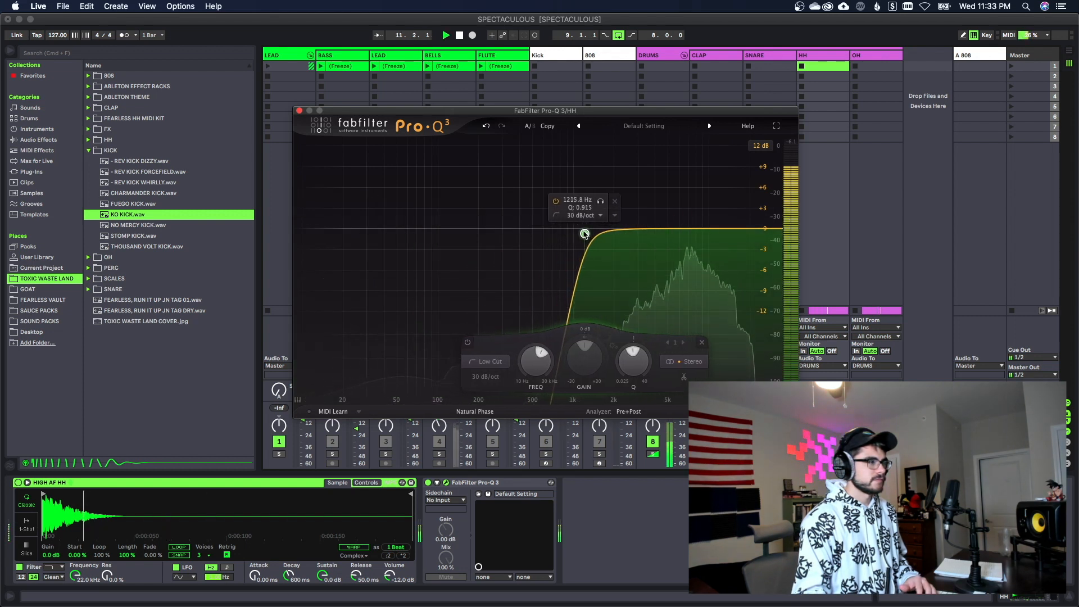
key(space)
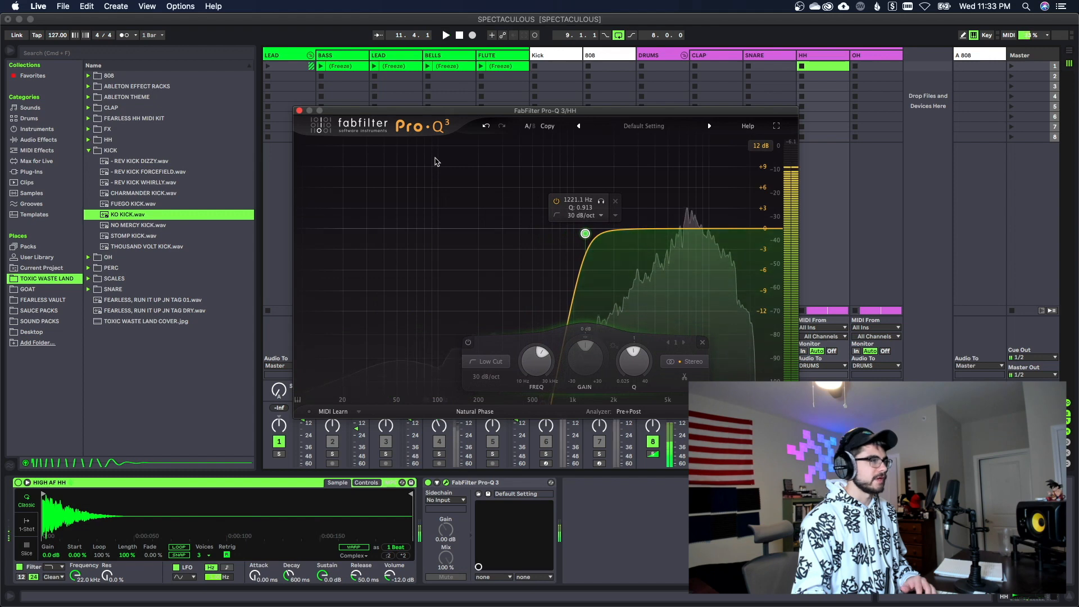
click(298, 110)
Add Pro-Q 3 to the OH track with a 30 dB/oct low cut just below 1 kHz and check it in playback.
click(890, 56)
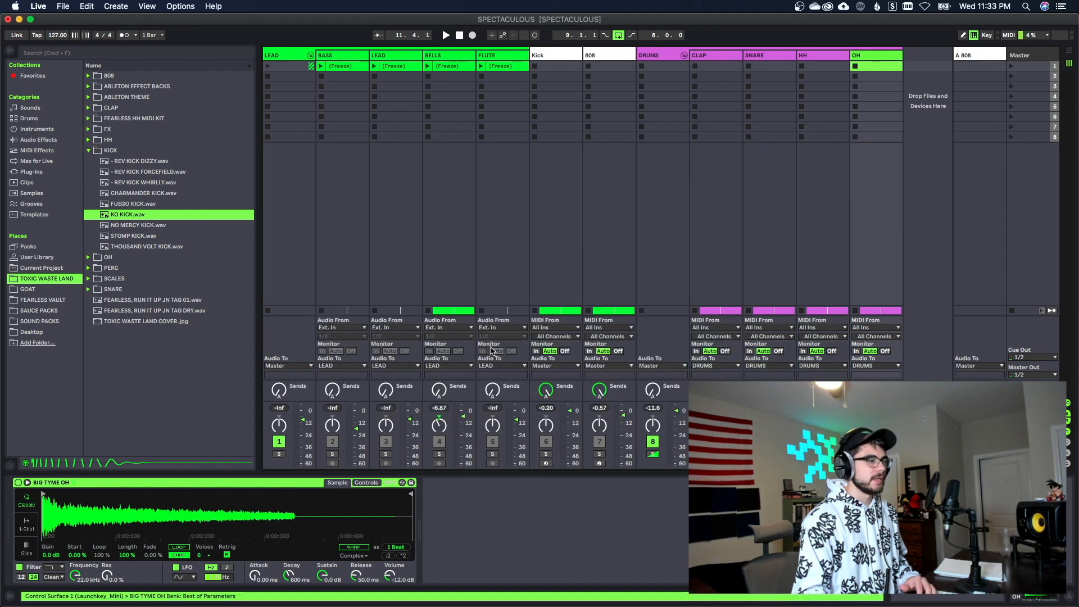
key(super+alt+p)
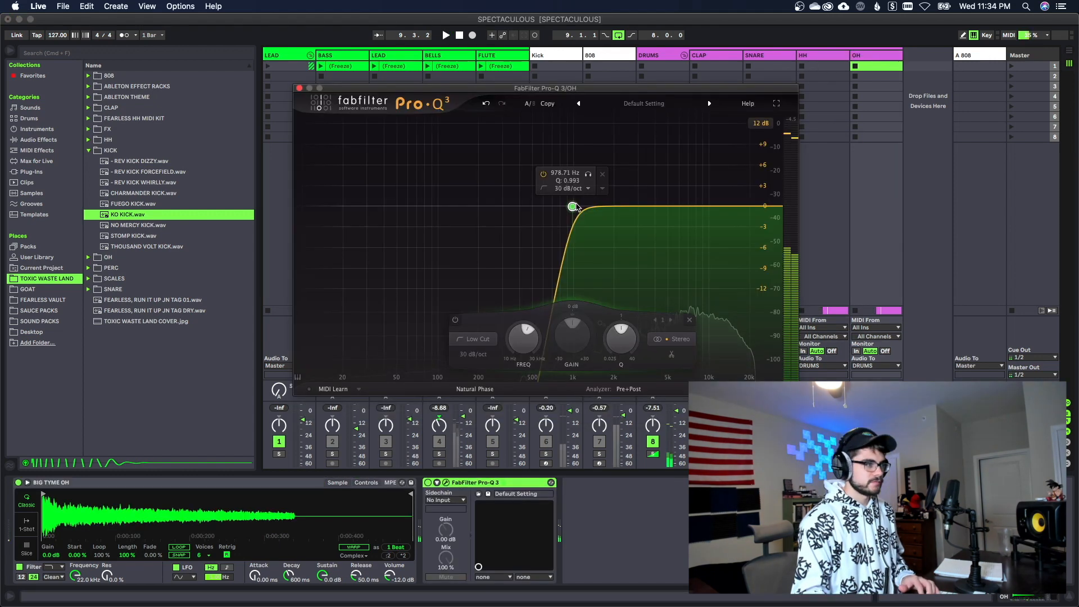
key(space)
key(space)
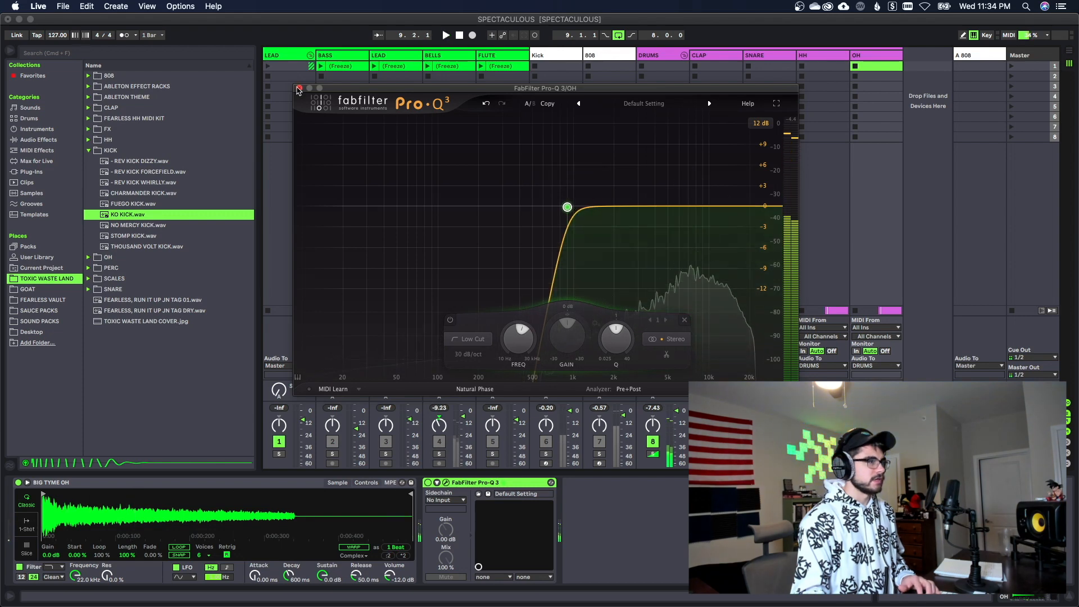
key(super+alt+p)
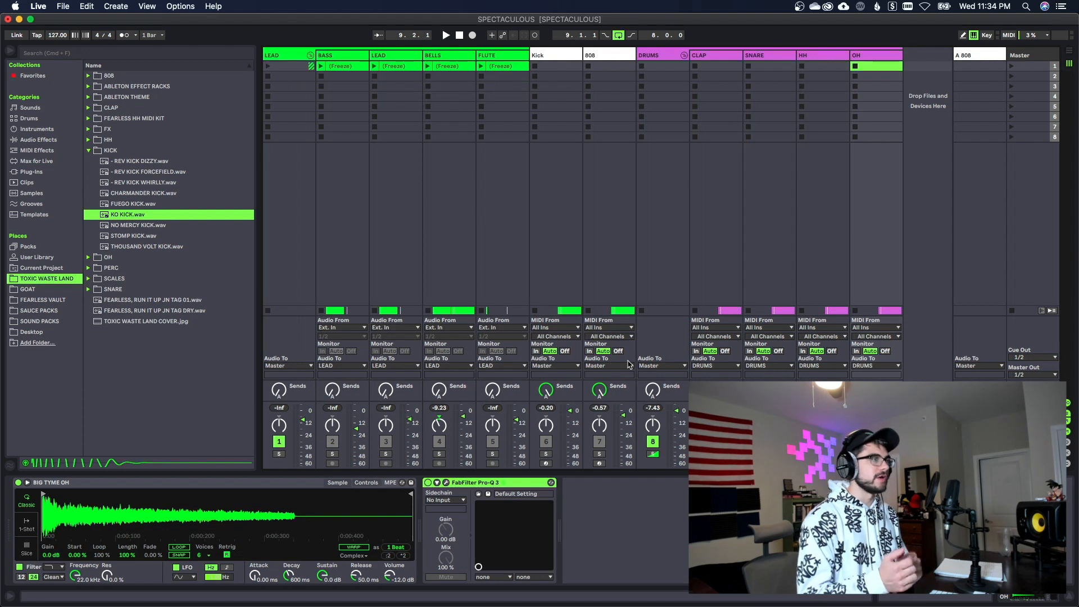
Boost the Kick with a narrow bell band in its Pro-Q 3, sweeping the mid frequencies during playback.
click(573, 55)
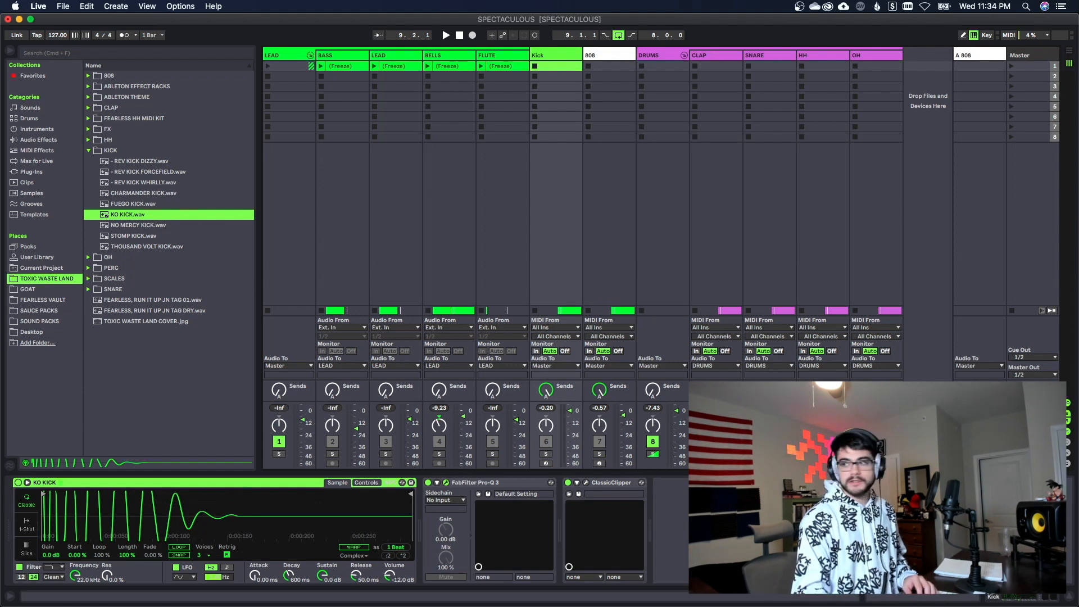
click(445, 482)
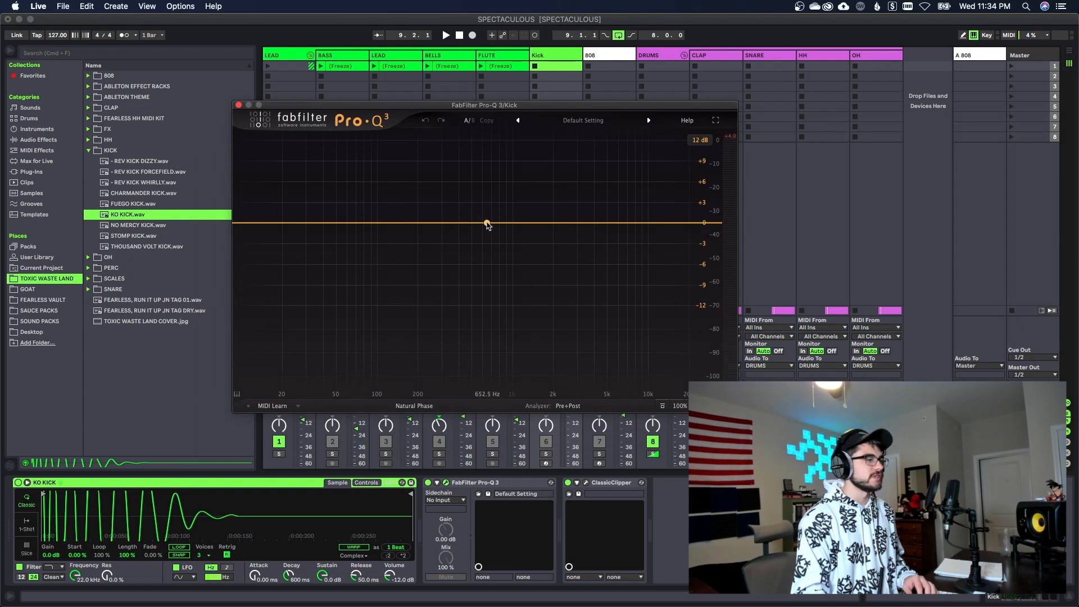
drag(487, 224, 496, 162)
scroll(490, 202, up, 5)
key(space)
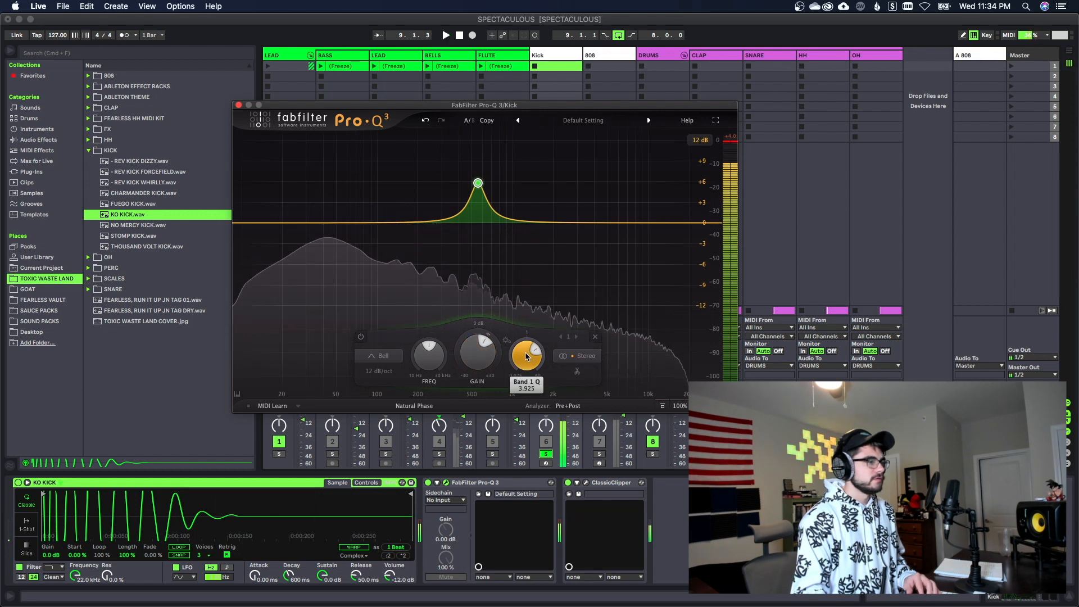
drag(525, 359, 472, 346)
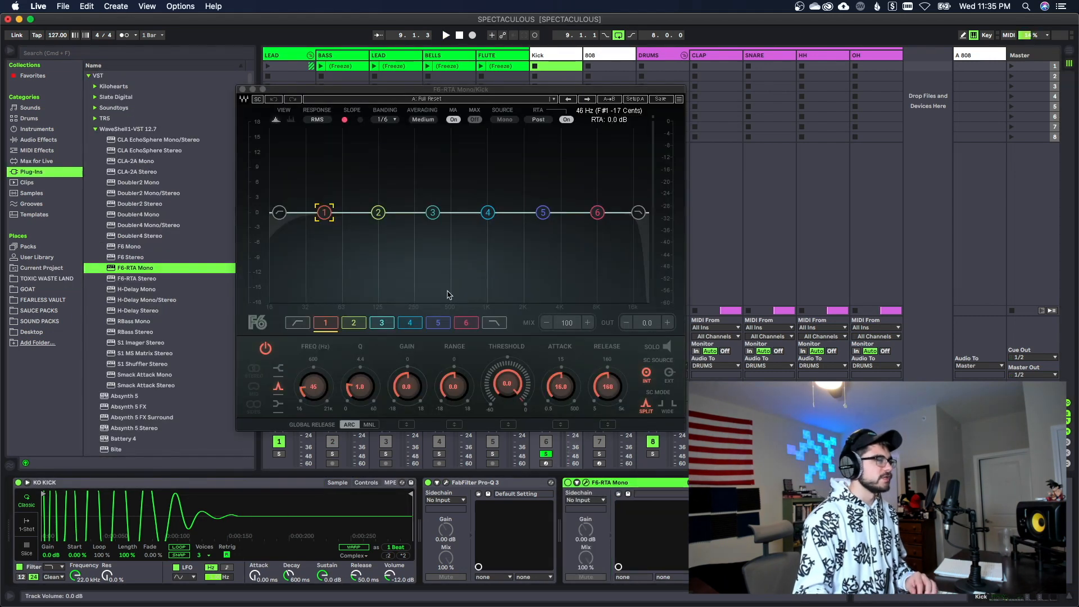
In the Kick's F6-RTA Mono, set band 2 to a 3 dB boost at 101 Hz while soloing the band in playback.
click(378, 212)
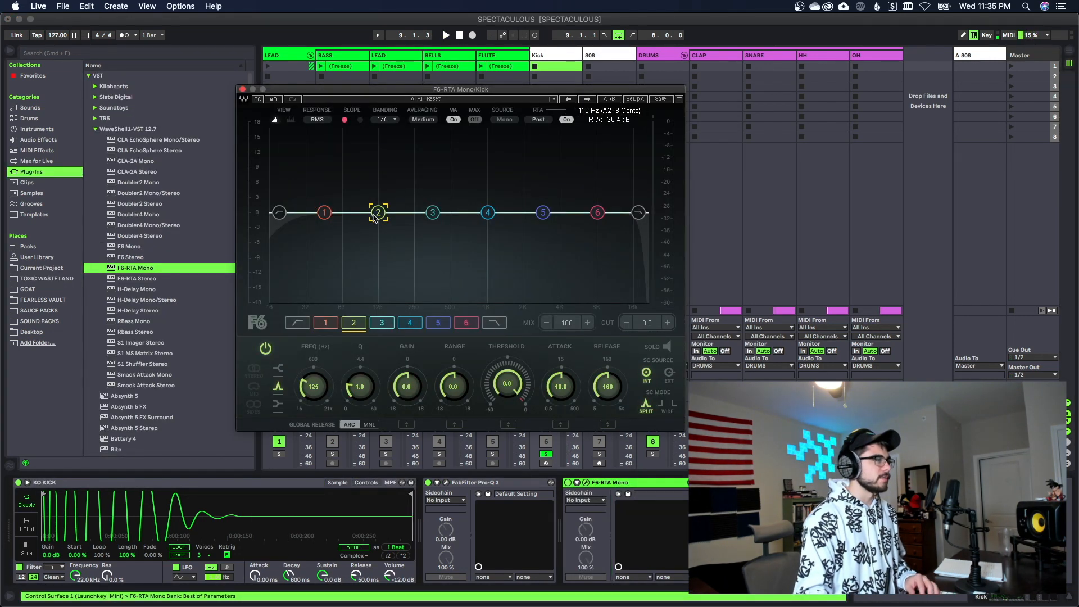
click(663, 347)
mouse_move(378, 211)
mouse_down()
mouse_move(351, 191)
mouse_move(367, 197)
mouse_up()
key(space)
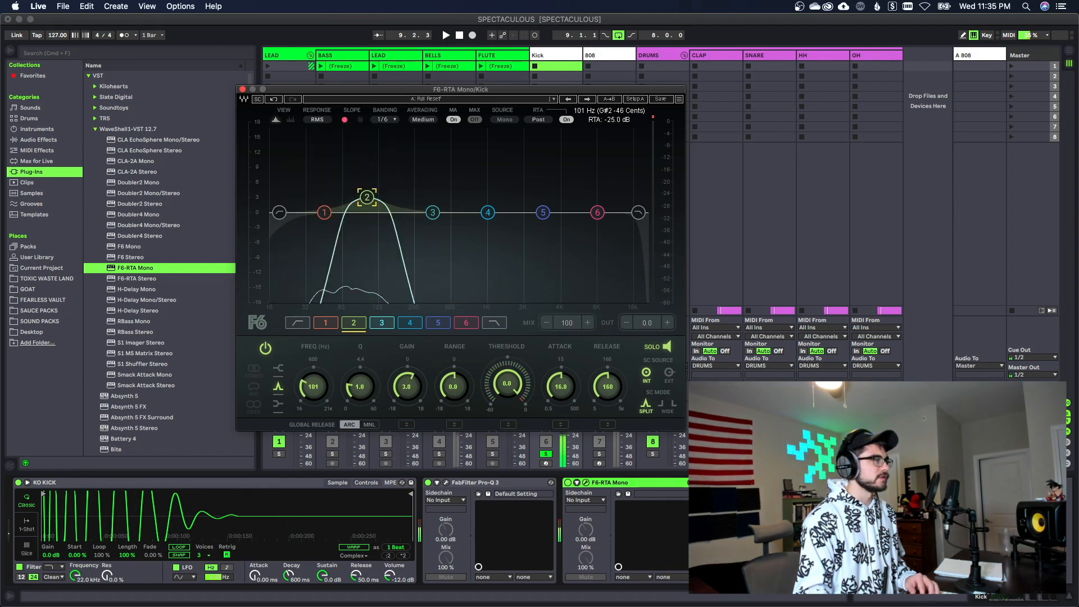
Set band 3 of the Kick's F6-RTA Mono to a 1.4 dB boost at about 168 Hz, check it and close the plug-in.
click(431, 212)
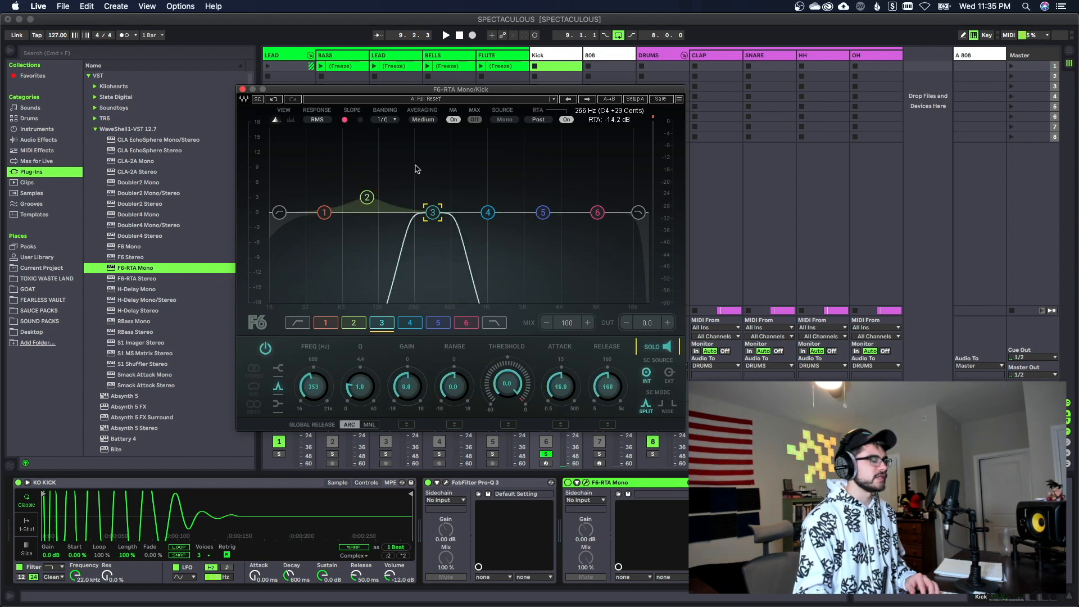
drag(431, 212, 394, 205)
key(space)
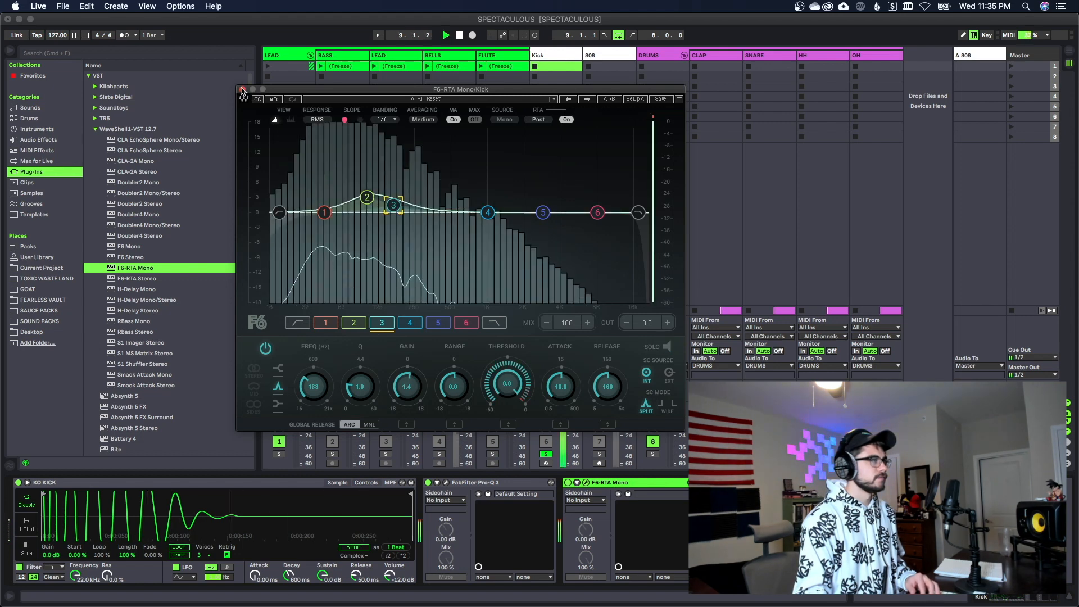
click(243, 90)
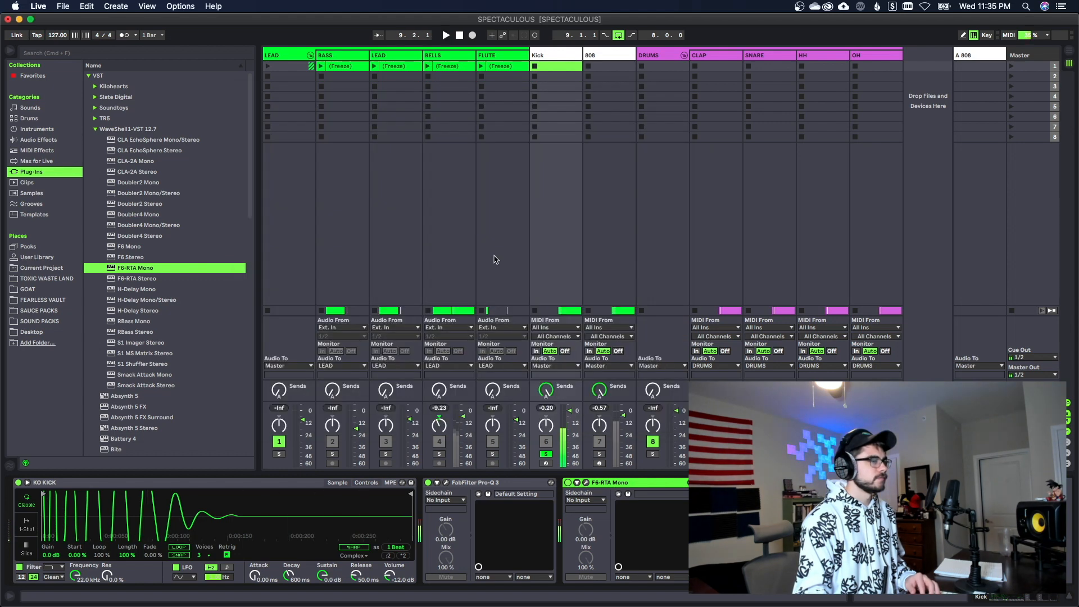
Solo the 808 together with the Kick, balance their volumes during playback, and clear both solos.
click(598, 60)
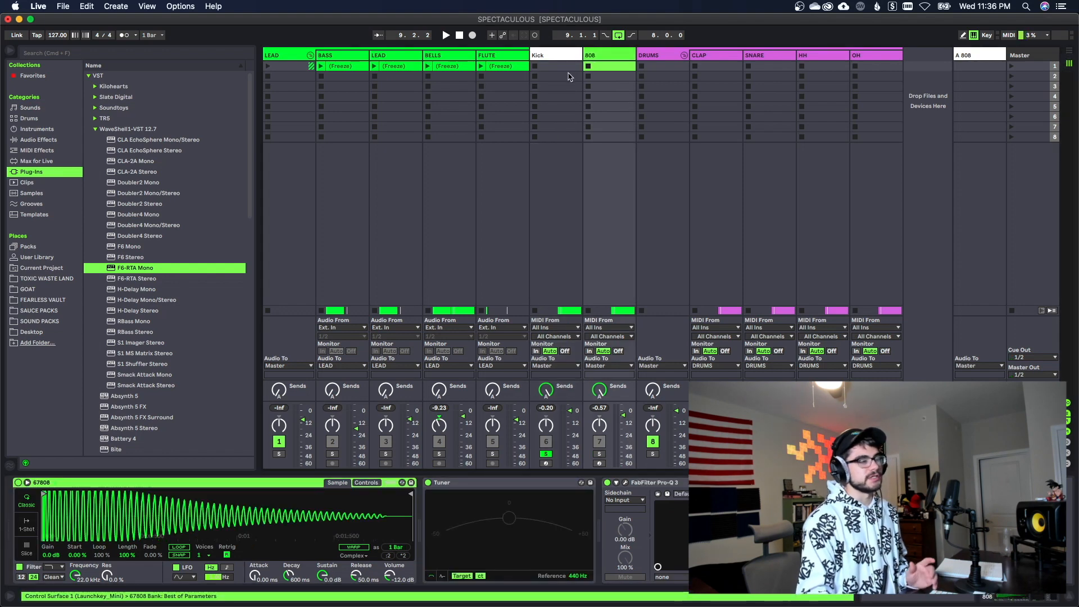
click(557, 59)
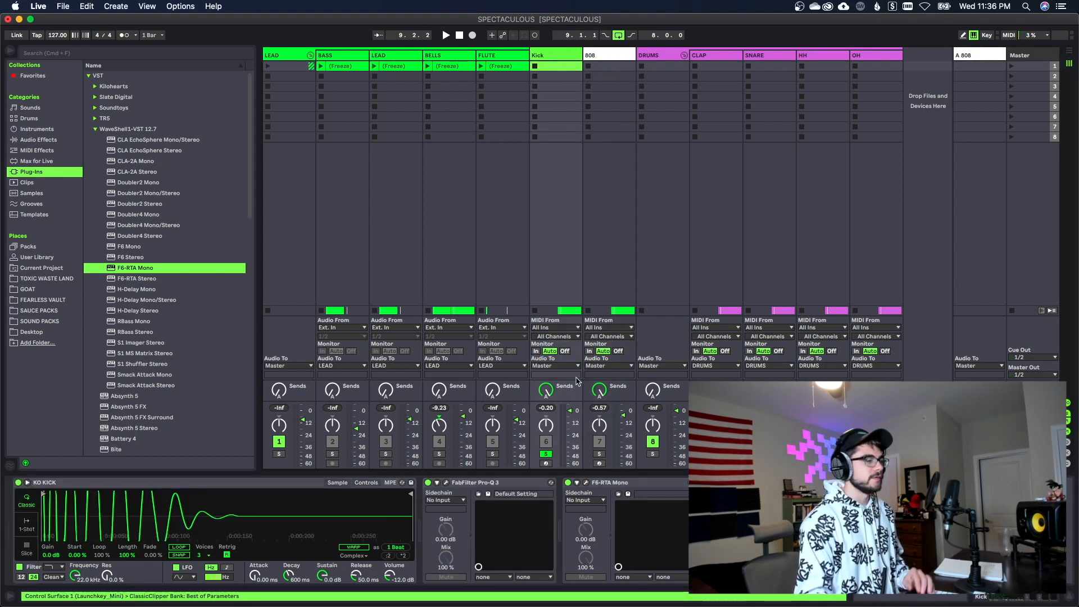
click(599, 453)
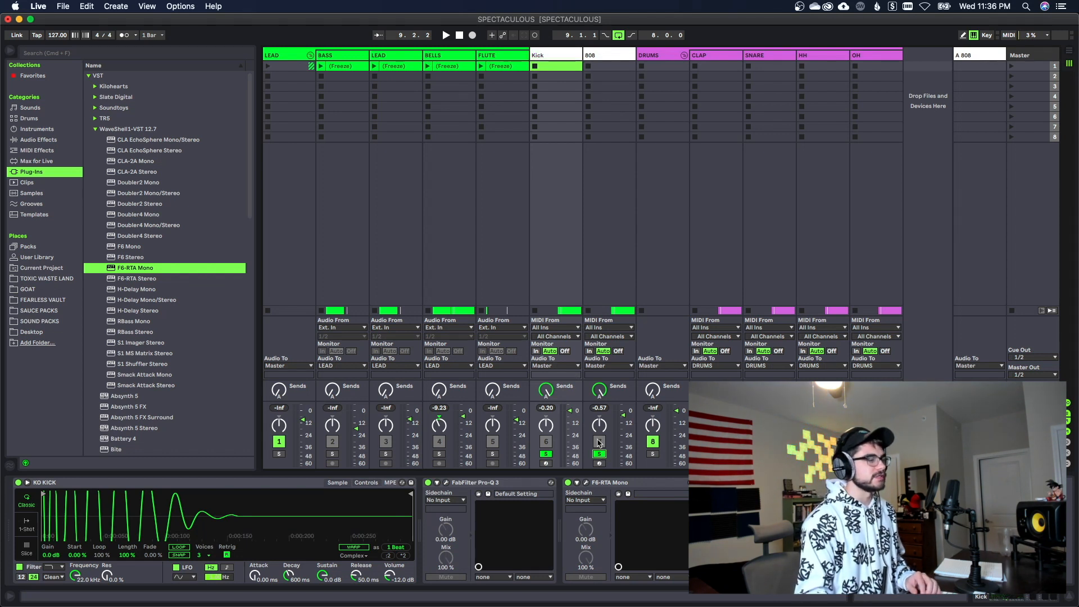
key(space)
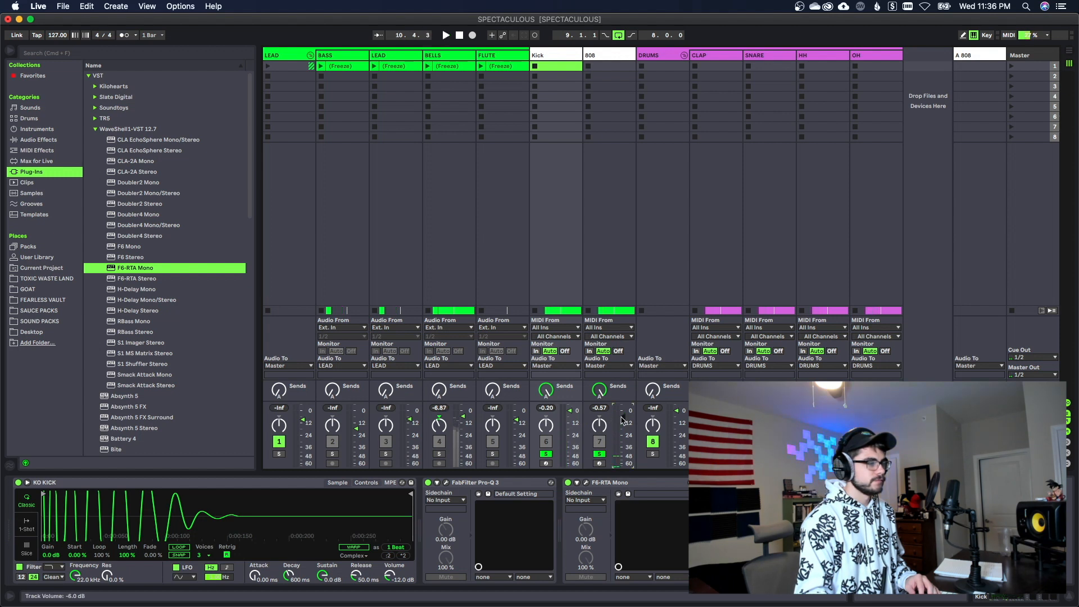
click(545, 454)
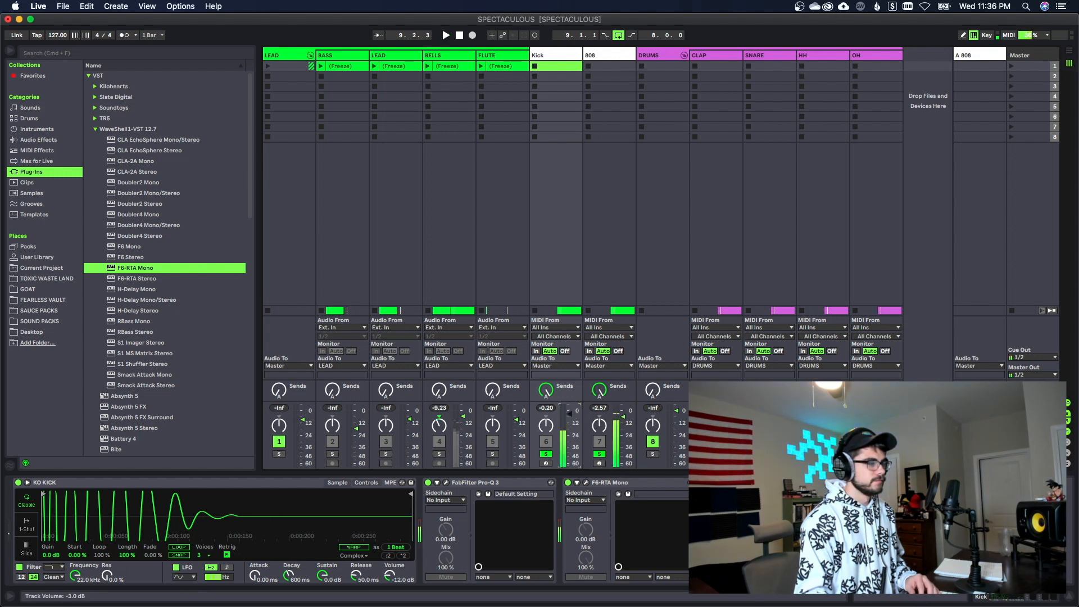
click(599, 454)
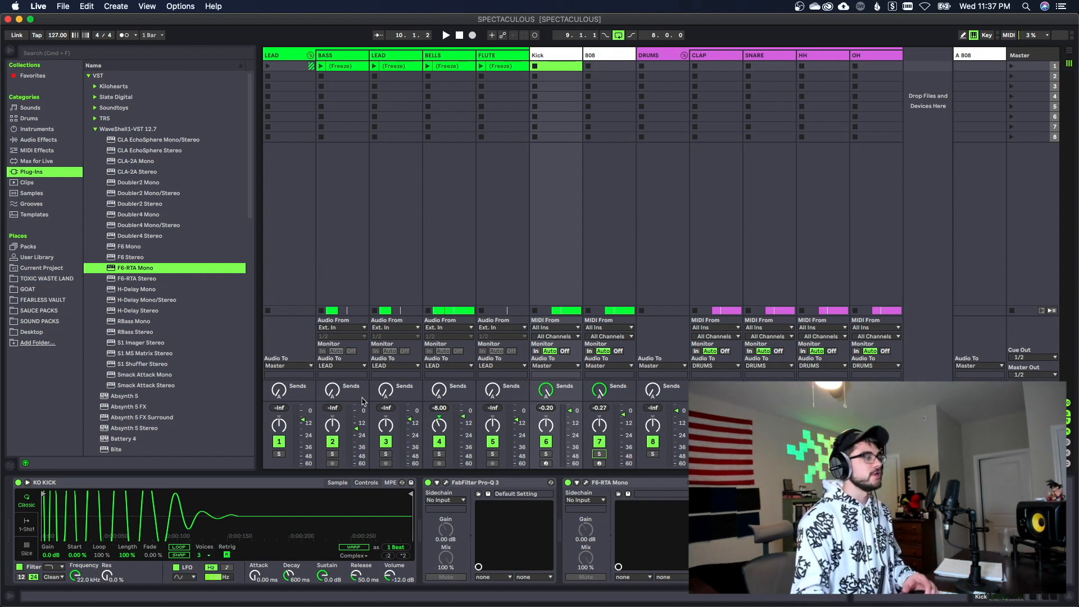
Solo the LEAD group and set its volume to about -6 dB during playback.
click(277, 454)
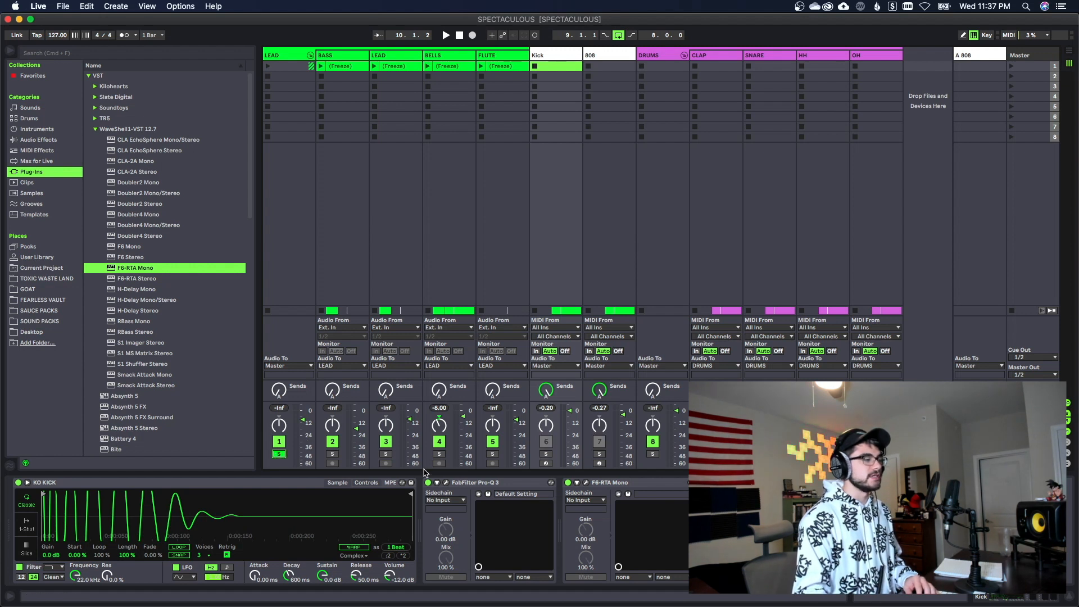
key(space)
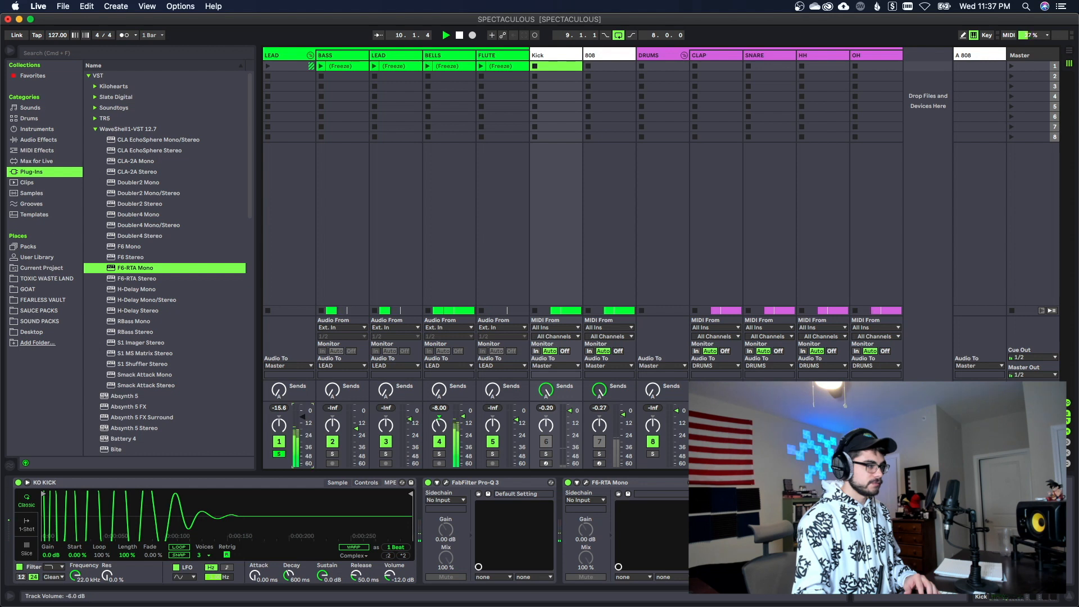
key(space)
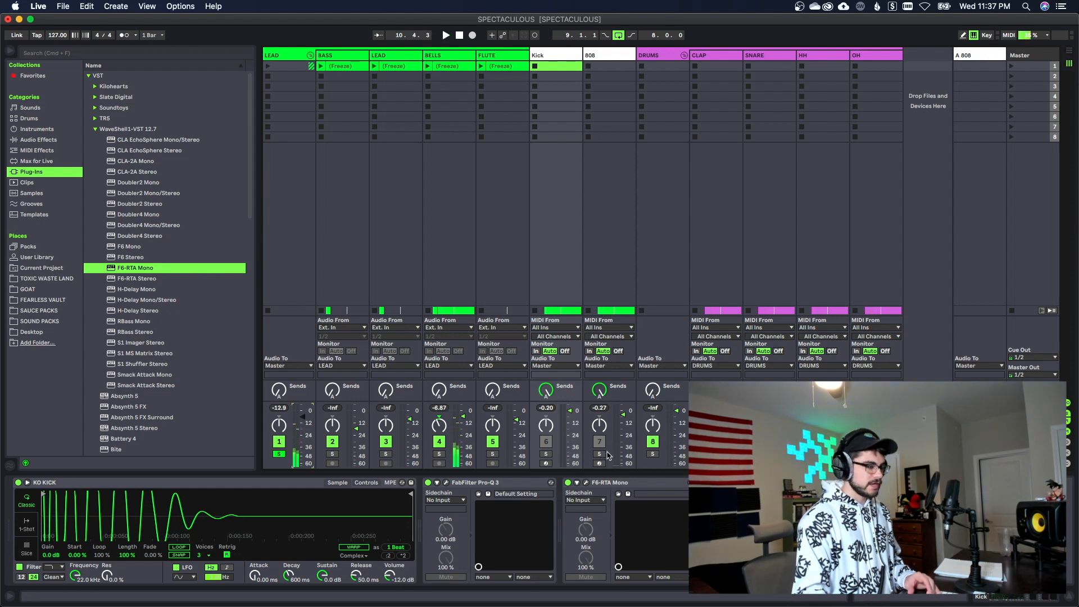
Add the 808 to the soloed LEAD group and set its volume to about -3.7 dB during playback.
click(598, 453)
key(space)
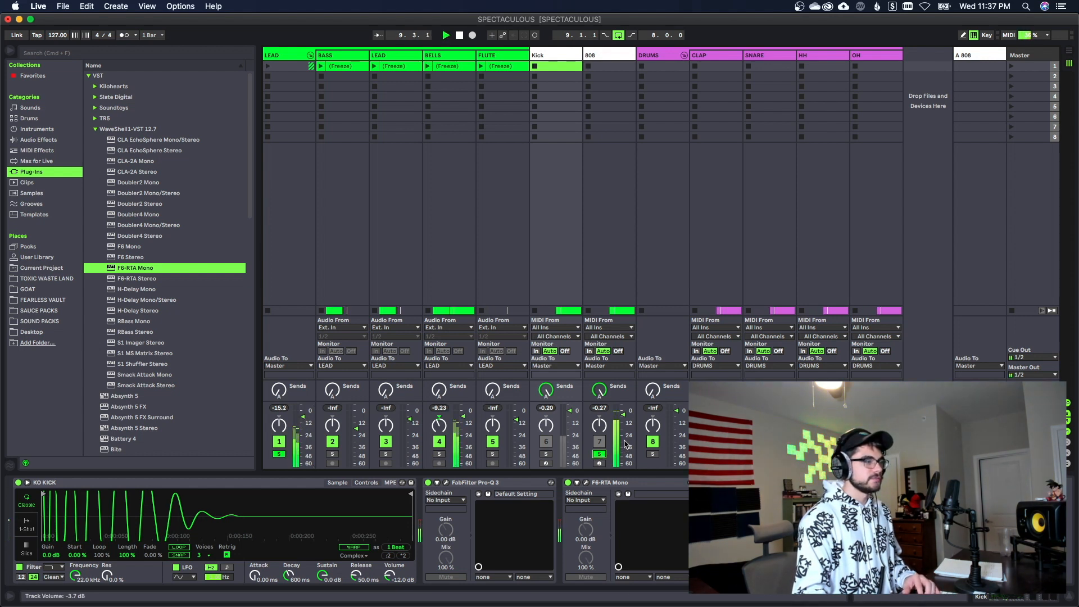
key(space)
key(space)
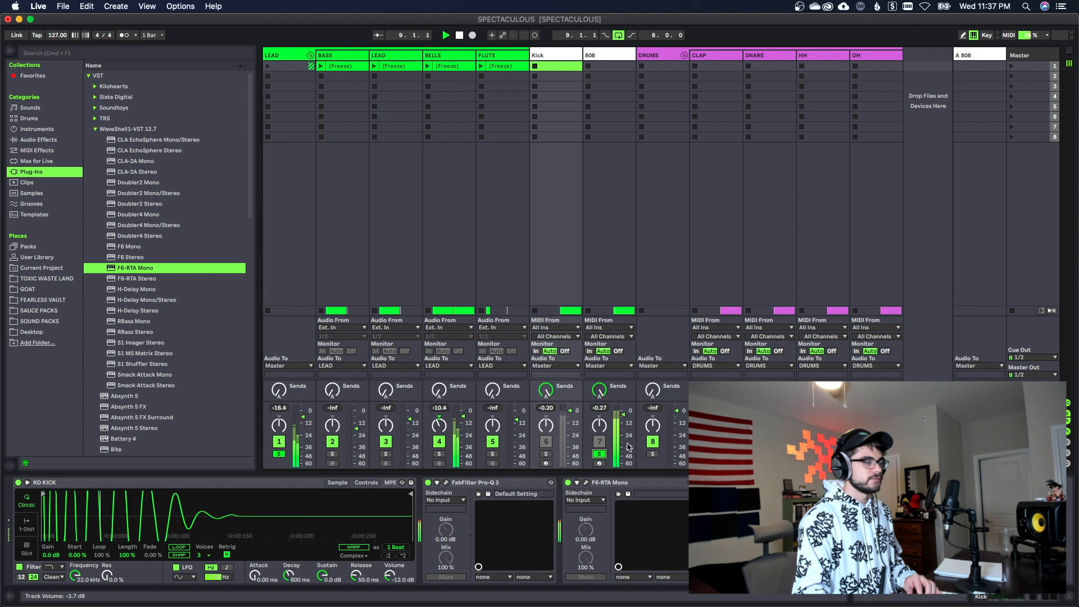
Add the Kick to the soloed LEAD group and 808, and check the balance in playback.
click(546, 454)
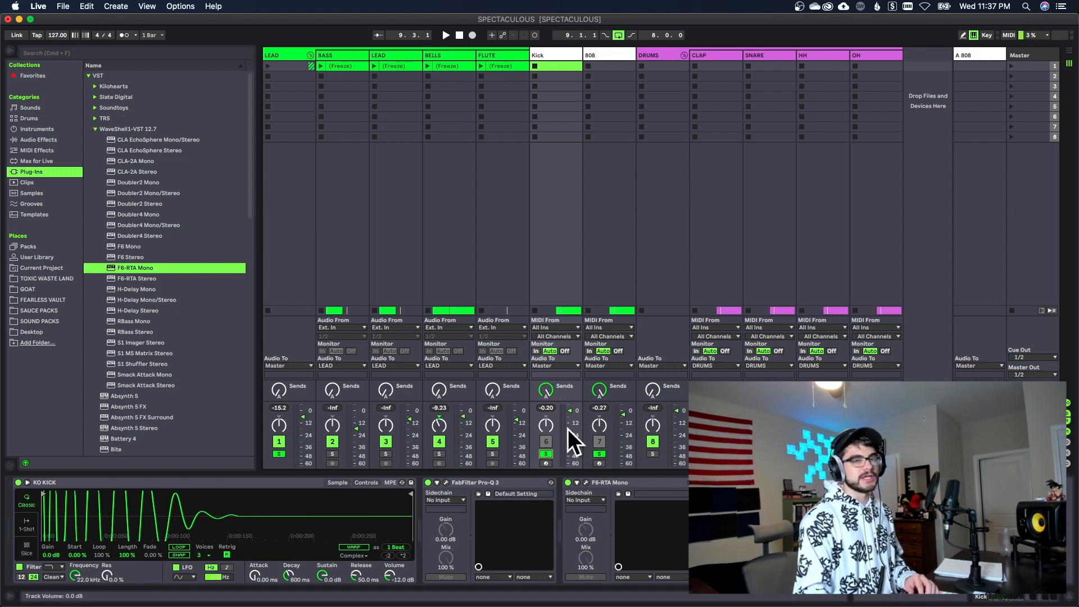
key(space)
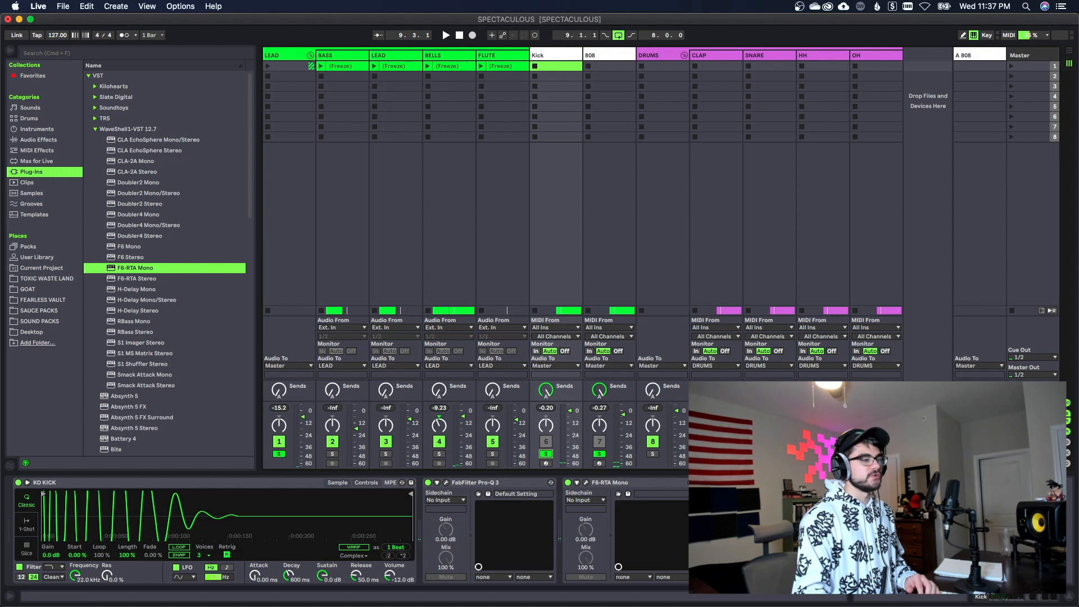
key(space)
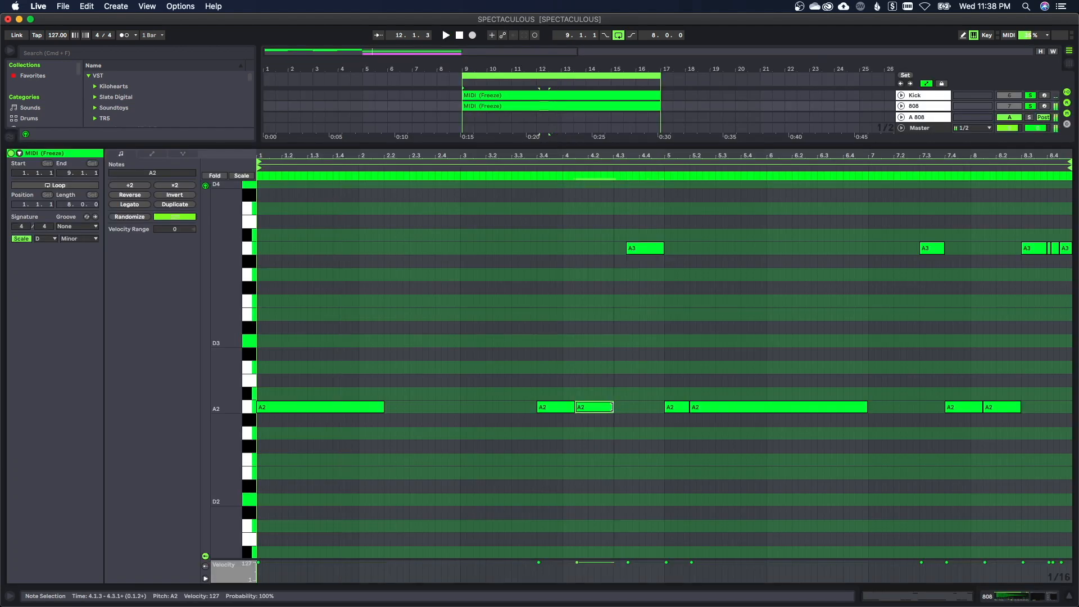
Lengthen the A2 note at 4.1.3 in the 808 clip so it ends at 4.3.2, where the A3 note starts.
drag(611, 406, 624, 407)
mouse_move(609, 229)
mouse_down()
mouse_move(647, 260)
mouse_move(630, 251)
mouse_up()
click(634, 283)
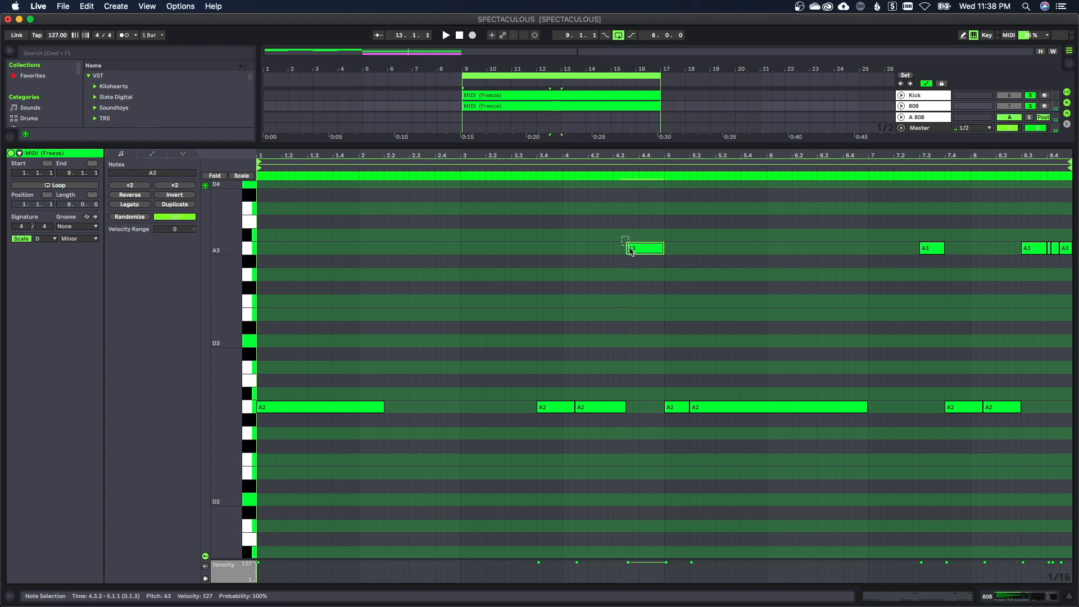
click(615, 253)
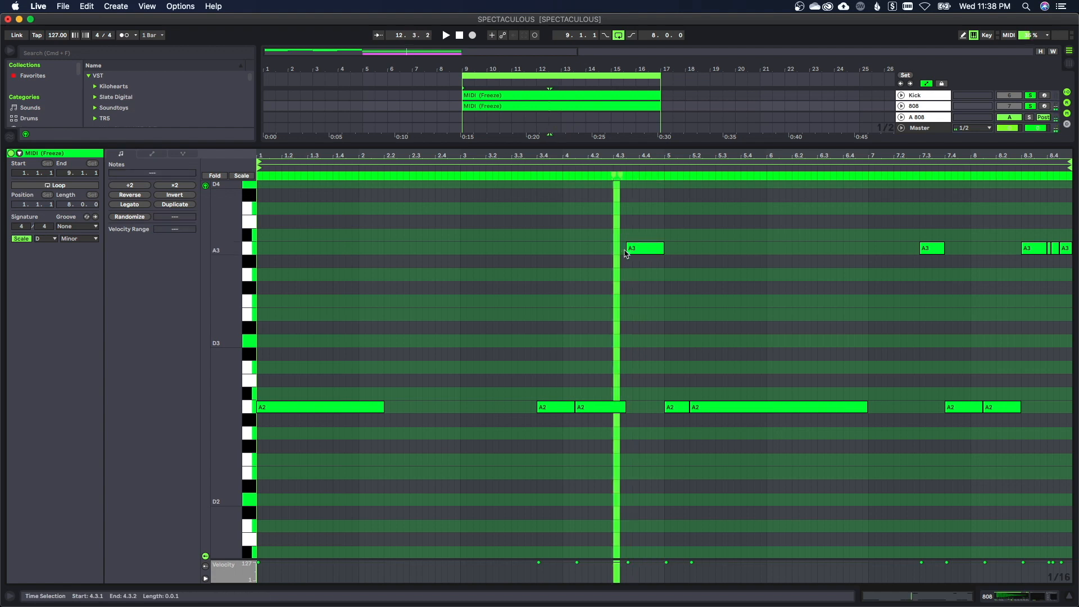
click(629, 286)
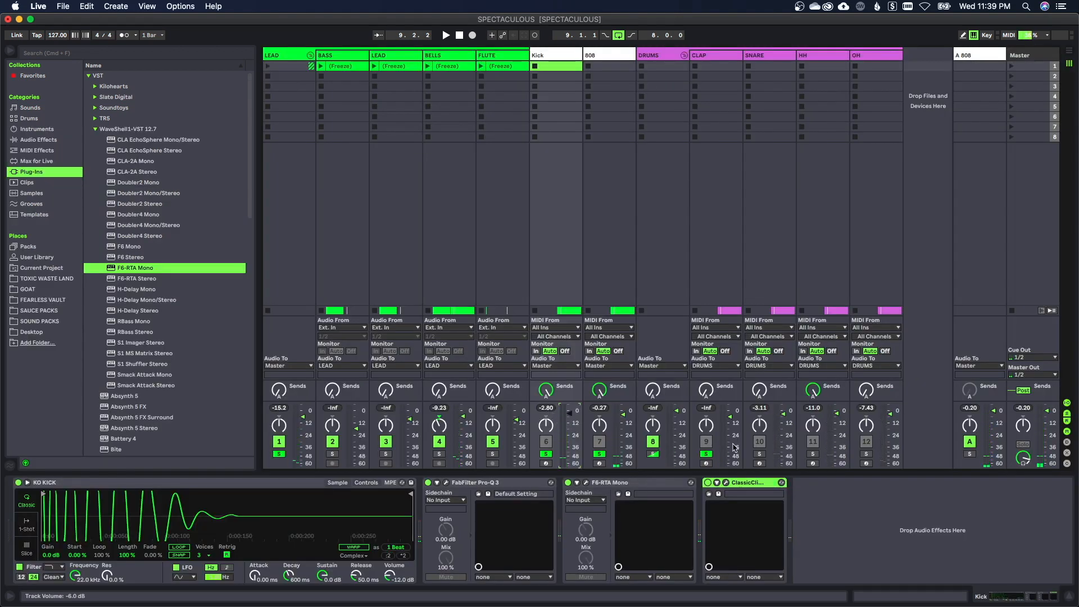
Add the SNARE and OH tracks to the soloed mix and lower their volumes while checking in playback.
click(759, 454)
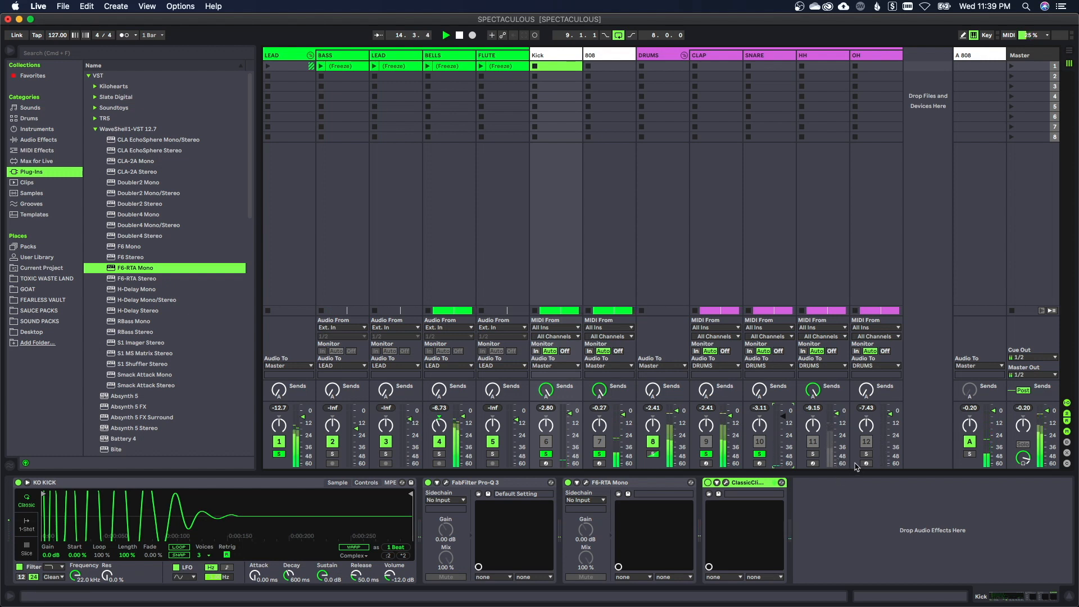
click(866, 454)
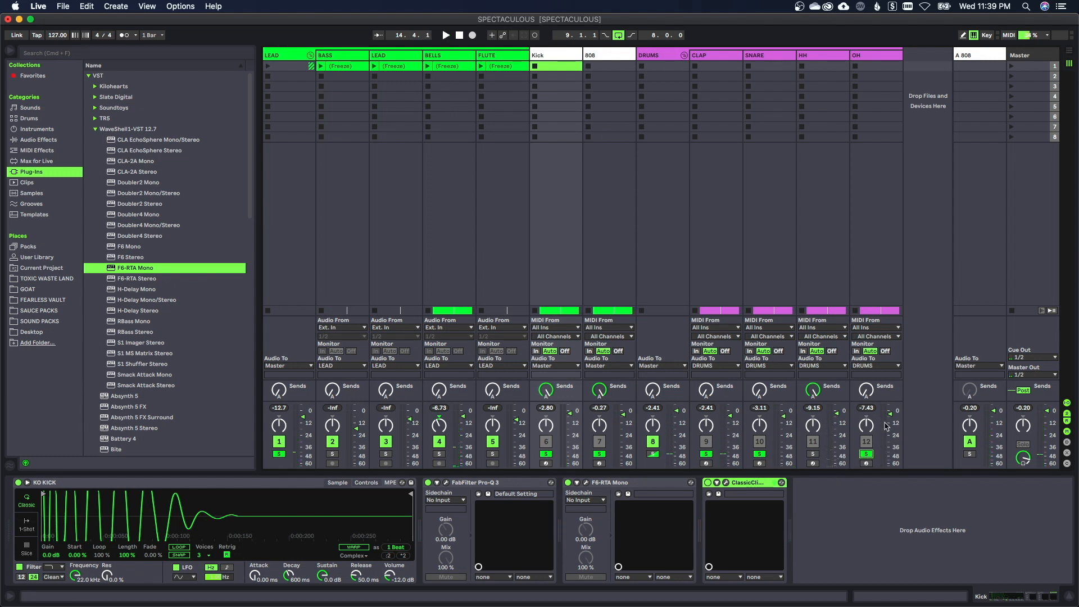
key(space)
key(space)
drag(888, 417, 888, 417)
key(space)
key(space)
key(space)
key(space)
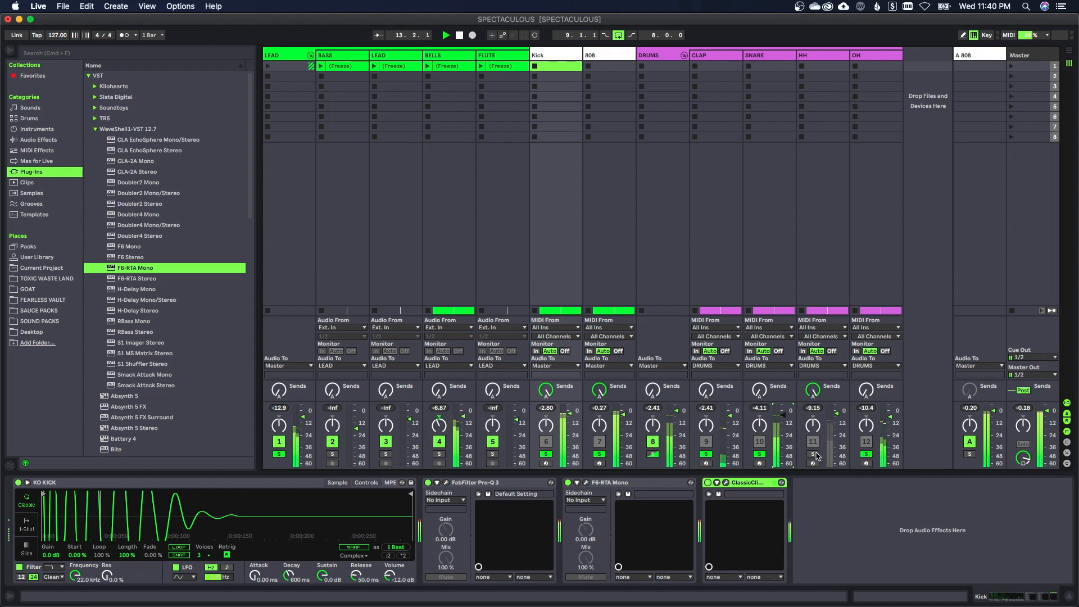
Bring the HH into the mix with all solos cleared and set its volume to about -5.3 dB during playback.
click(815, 454)
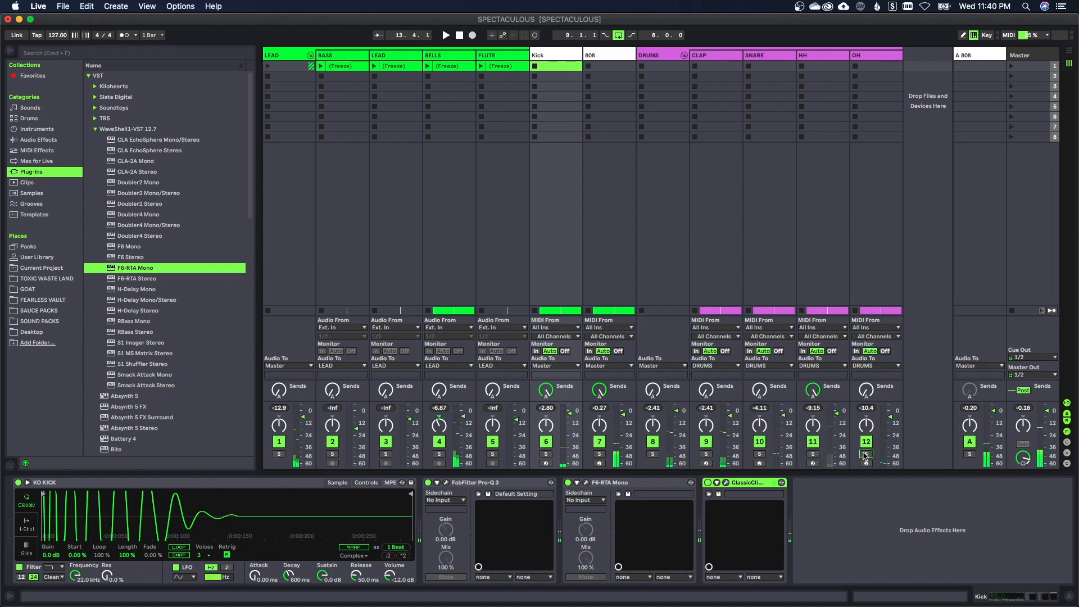
key(space)
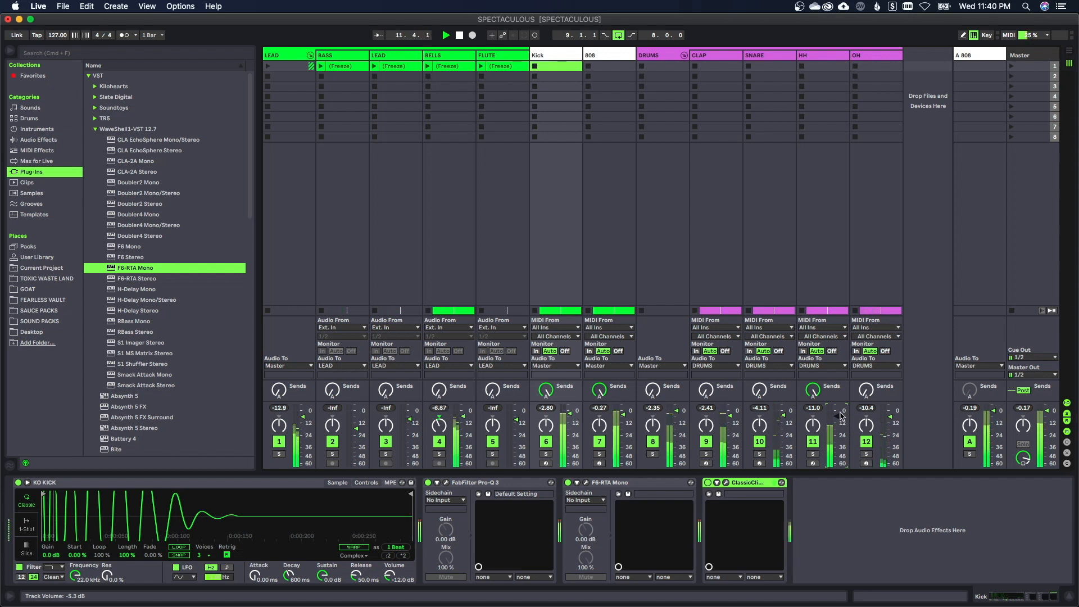
click(816, 58)
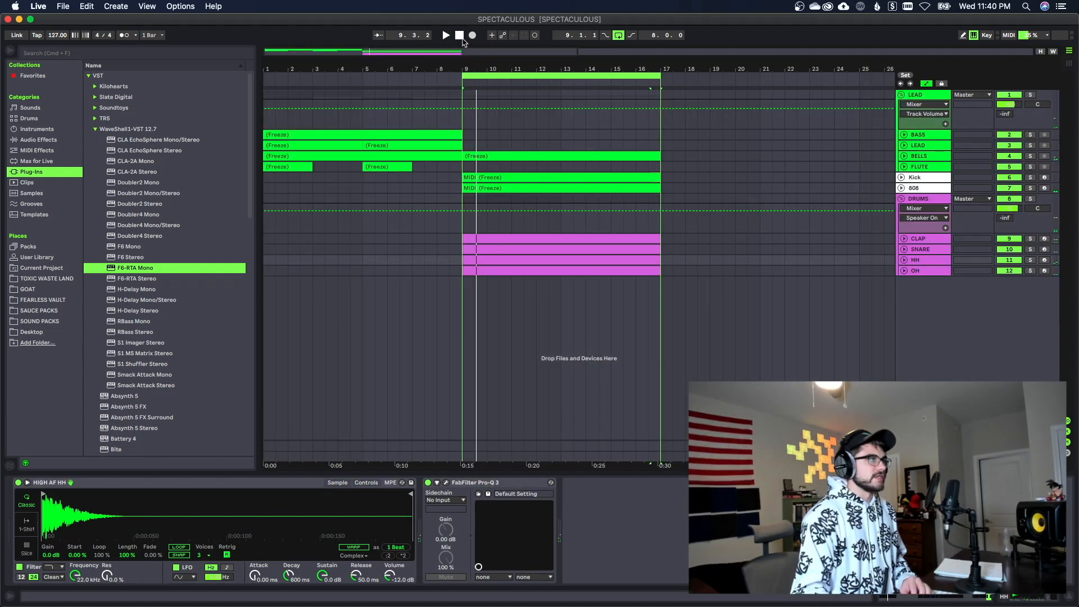
Return the arrangement to its start, play through the looped drum section, and bring the mixer back into view.
click(460, 36)
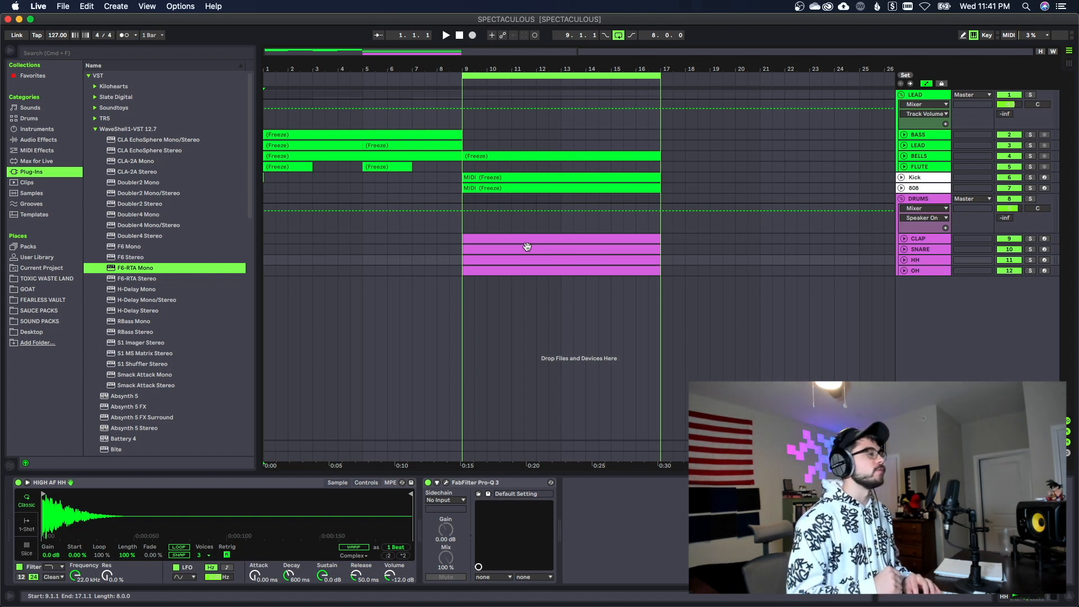
key(space)
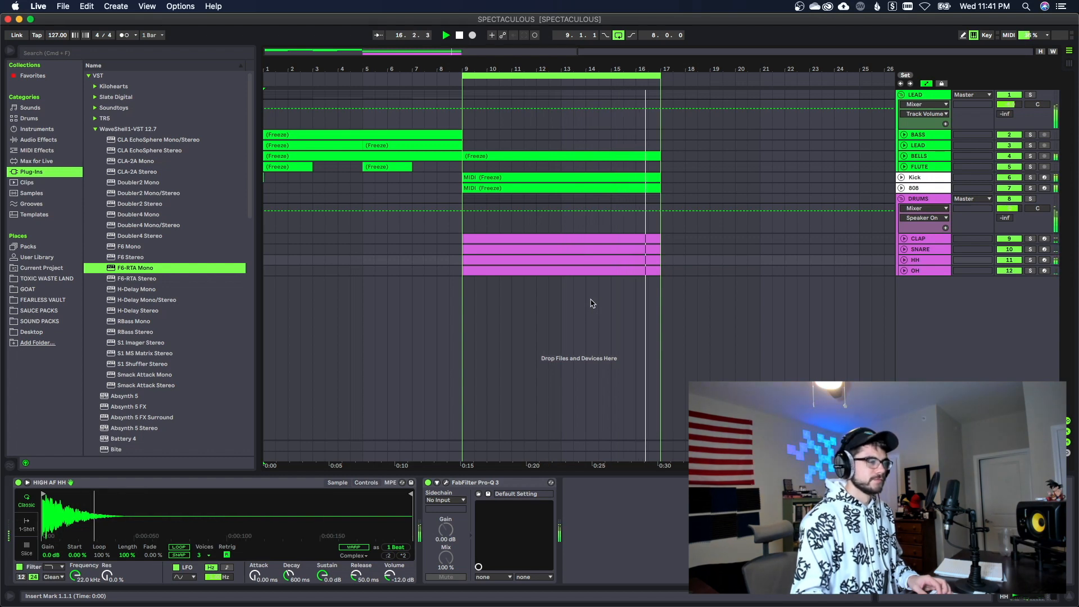
key(Tab)
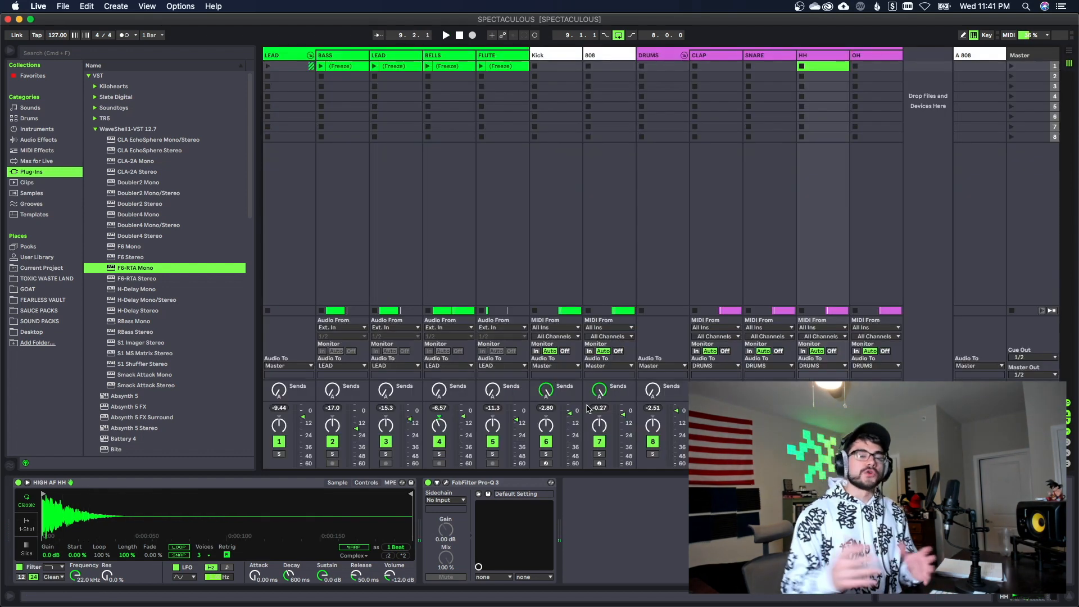